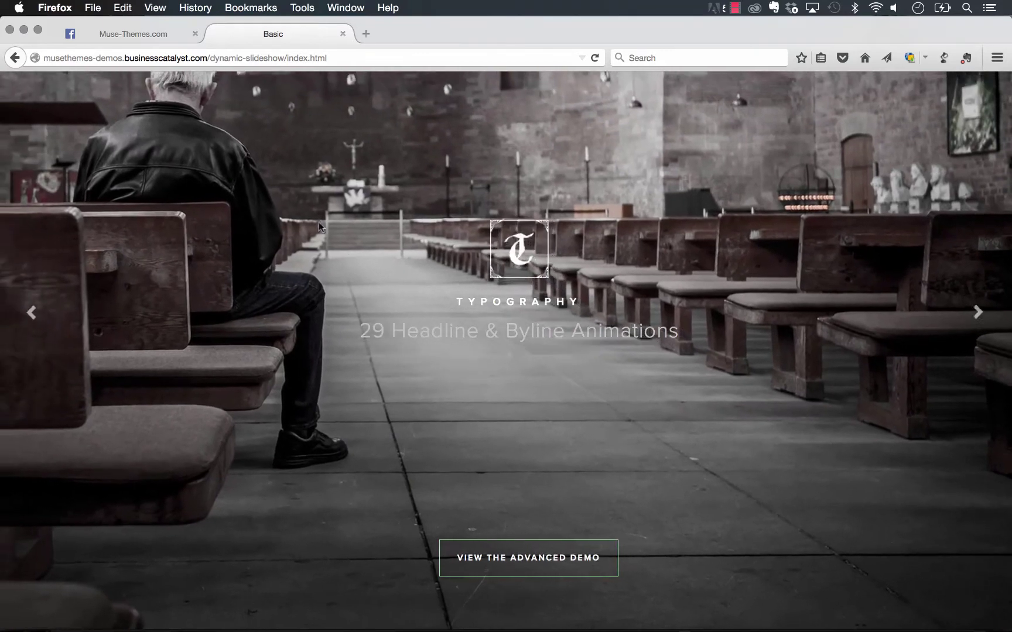
Close the browser demo page, switch to Adobe Muse and place the Dynamic Slide widget from the library on the Home page
click(342, 33)
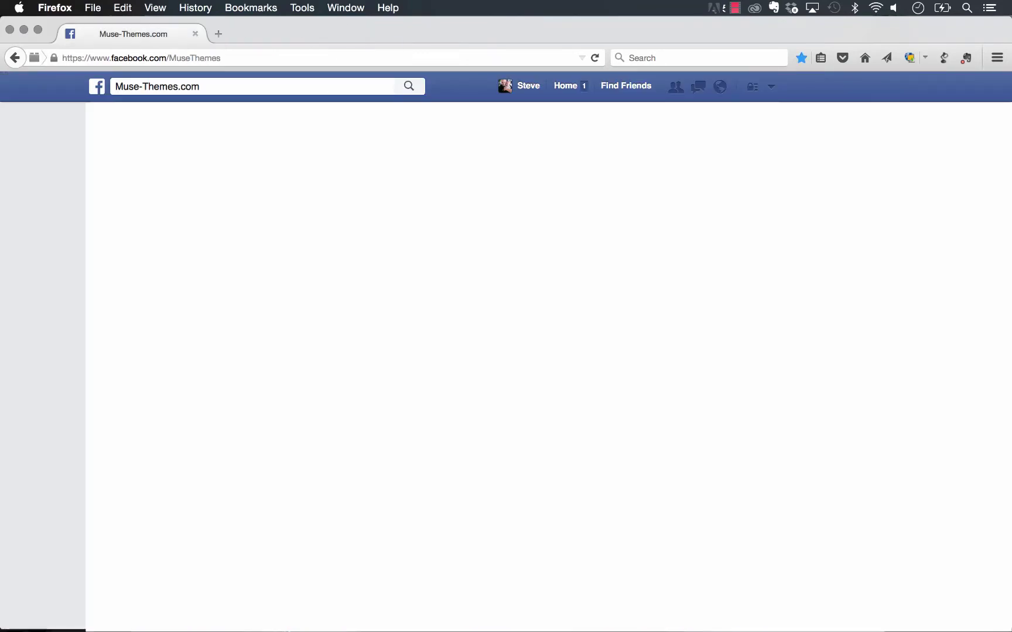
key(super+Tab)
click(966, 234)
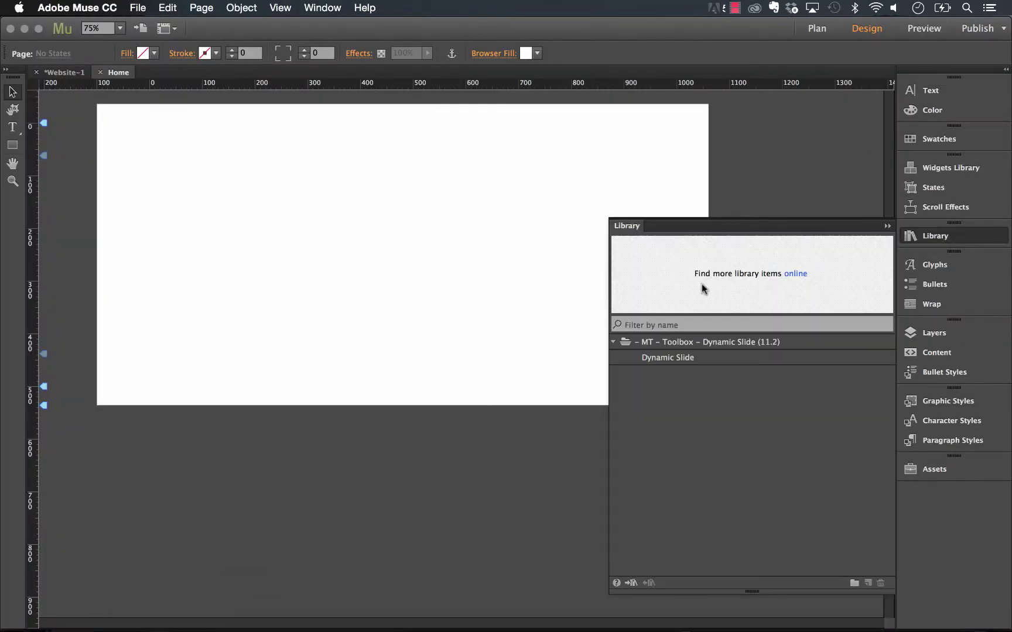
drag(667, 358, 169, 166)
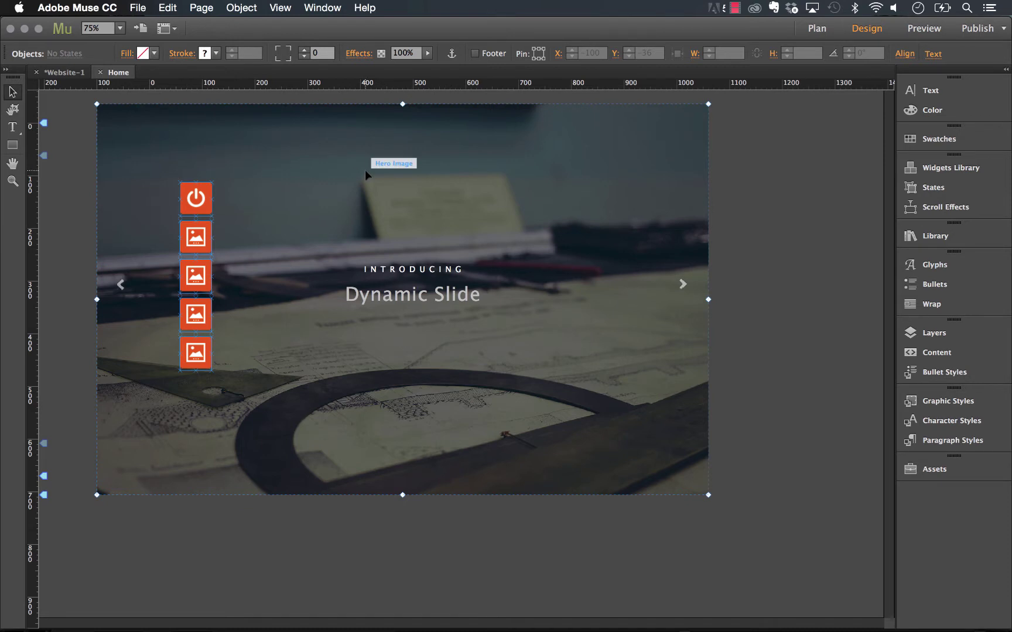
click(742, 226)
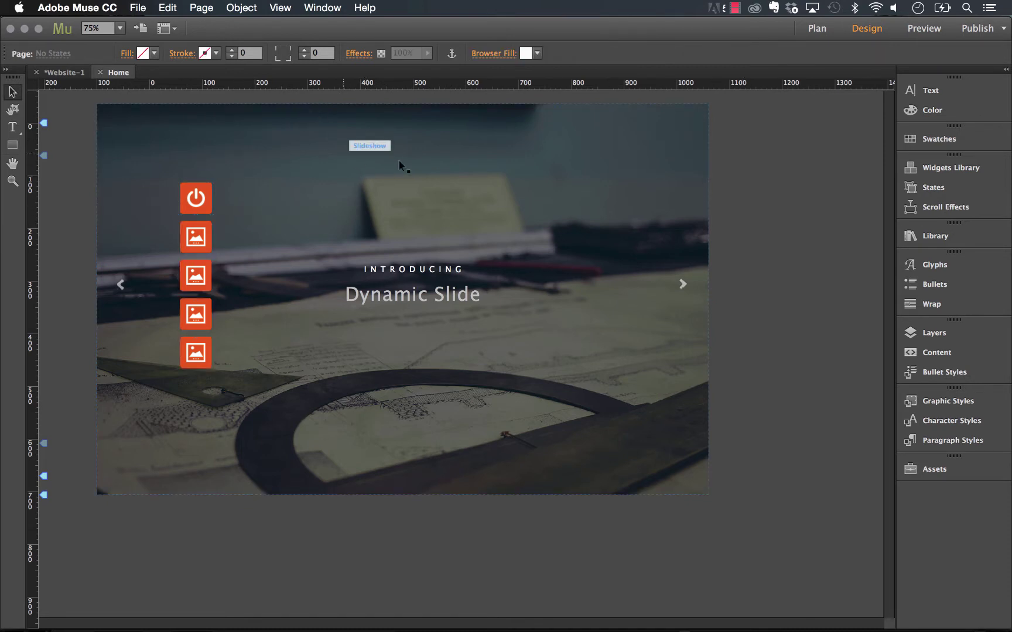
Examine the placed slideshow's options and its caption and hero image parts
click(543, 227)
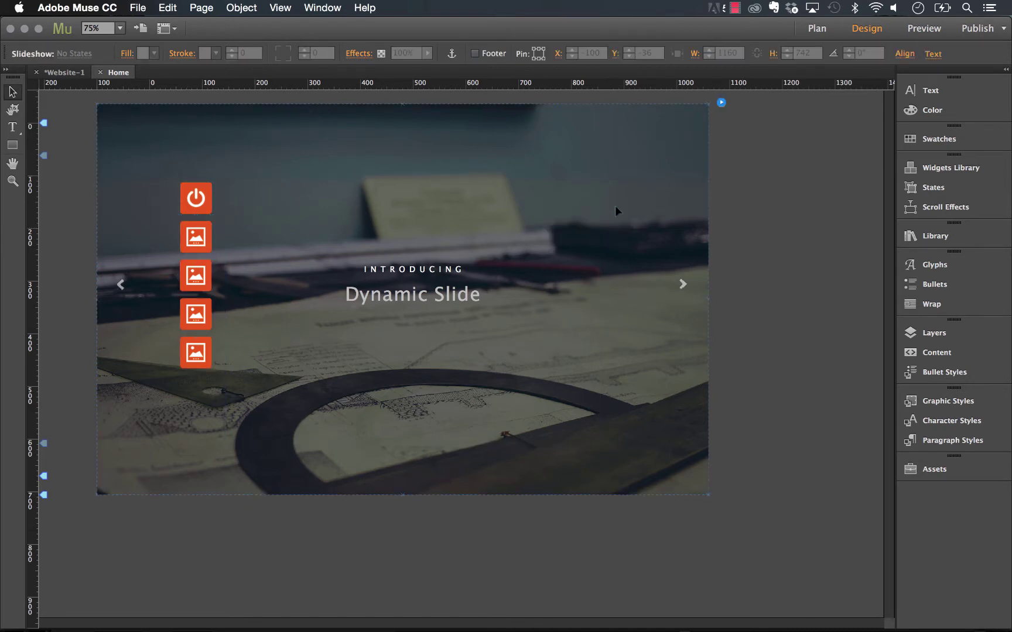
click(721, 103)
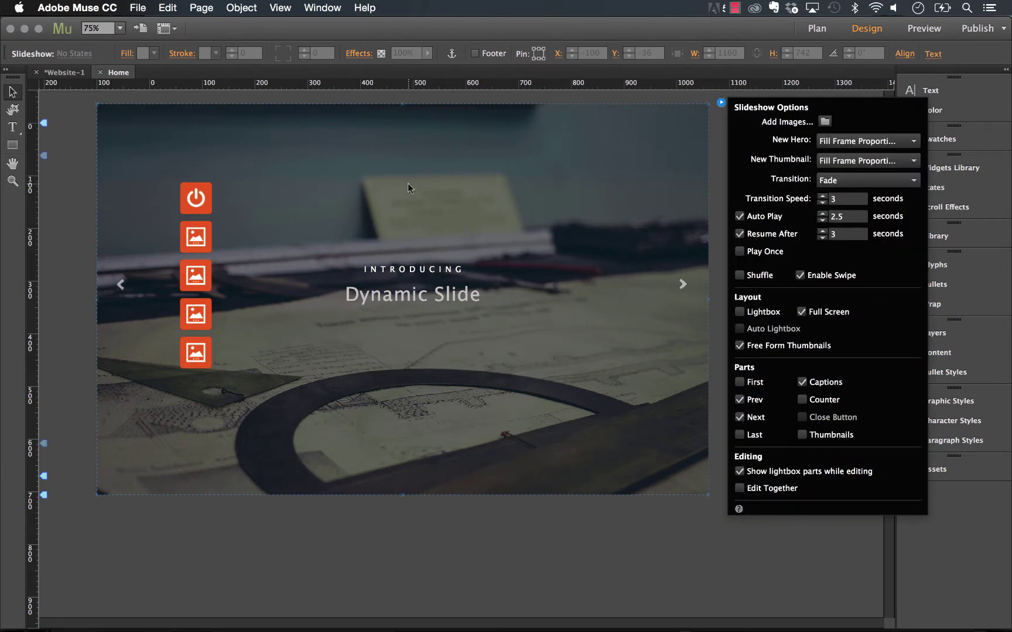
click(323, 185)
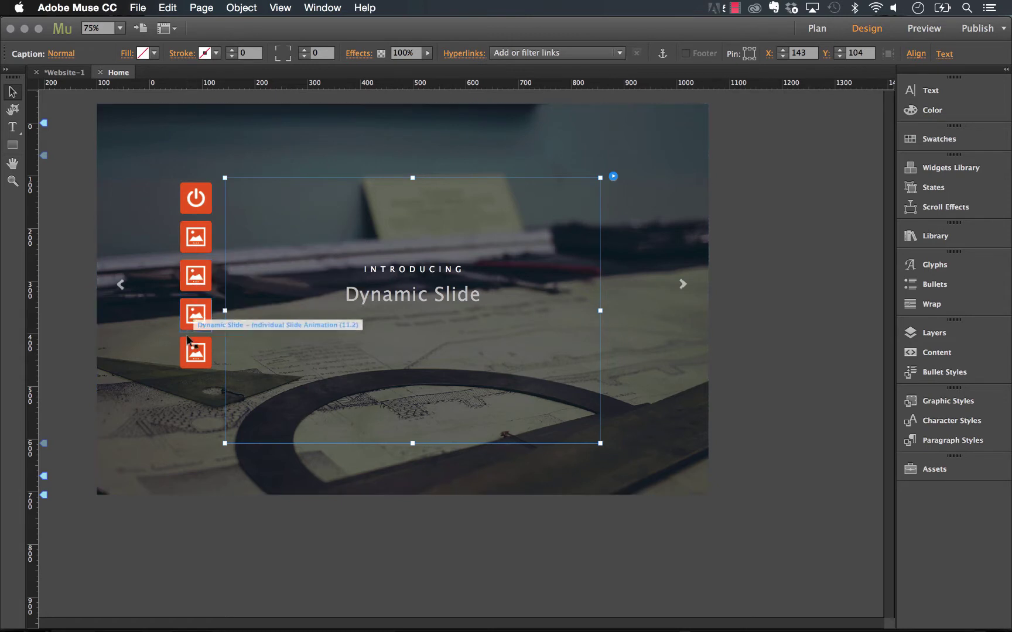
click(192, 164)
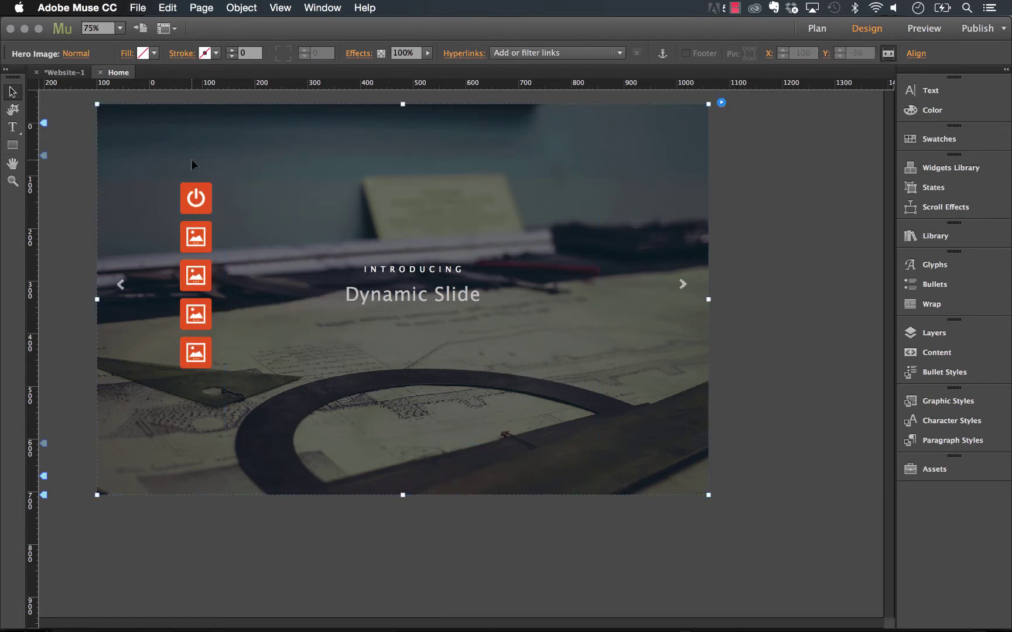
Examine the options of the Dynamic Slide Enabler component, including the Include Caption Animation setting
click(199, 197)
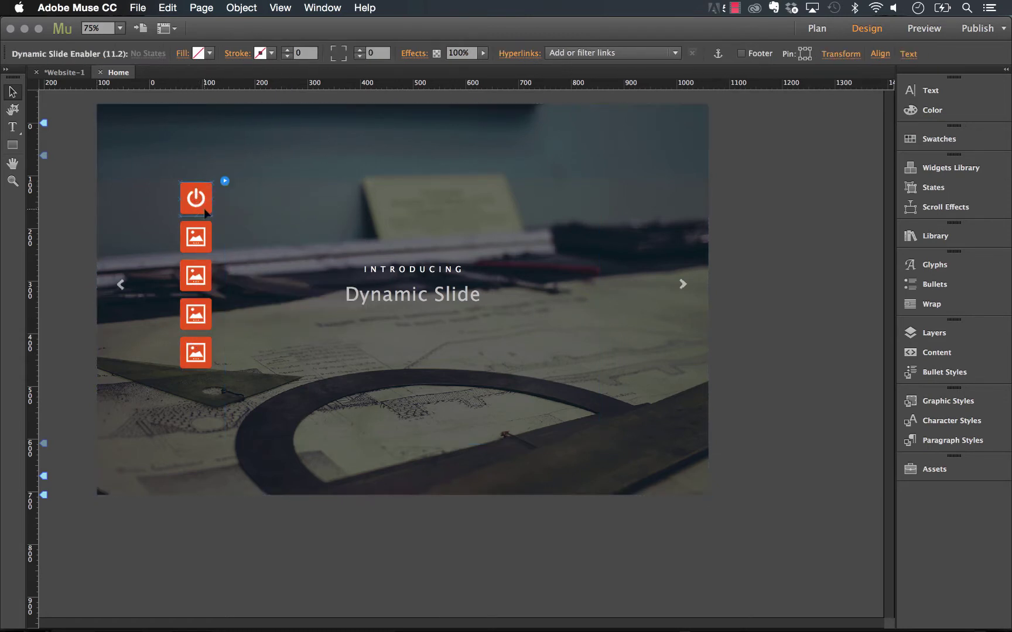
click(224, 182)
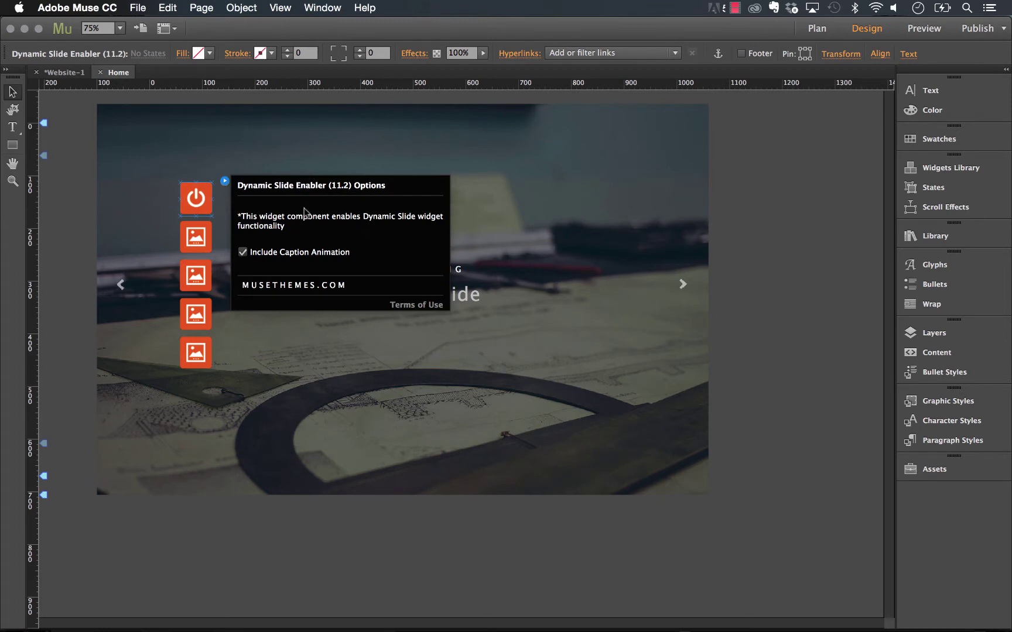
click(242, 252)
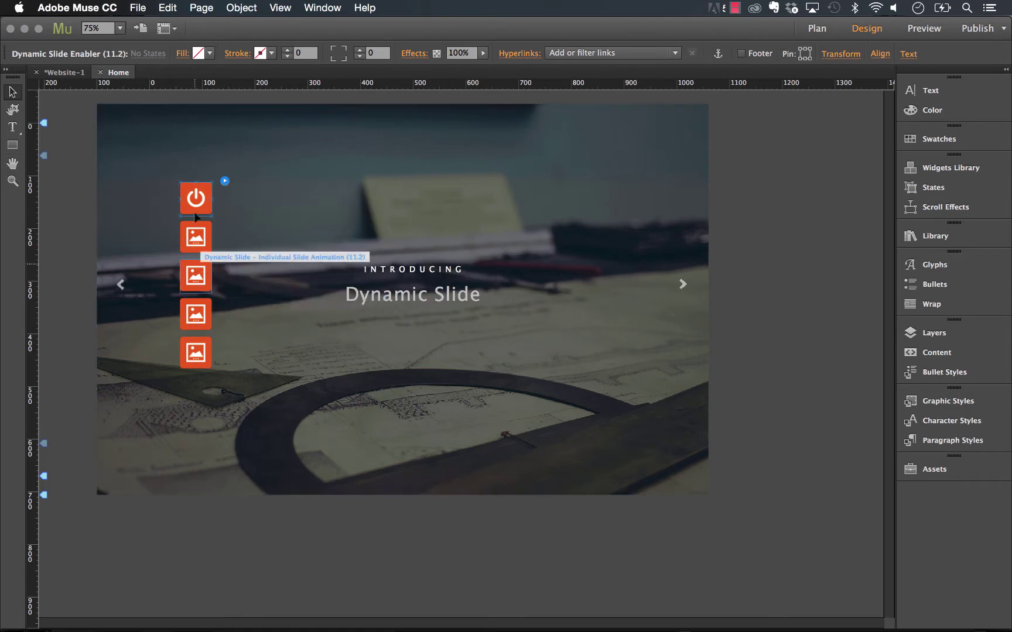
Examine the first Individual Slide Animation component's slide number choices and its slide and caption graphic style fields
click(201, 232)
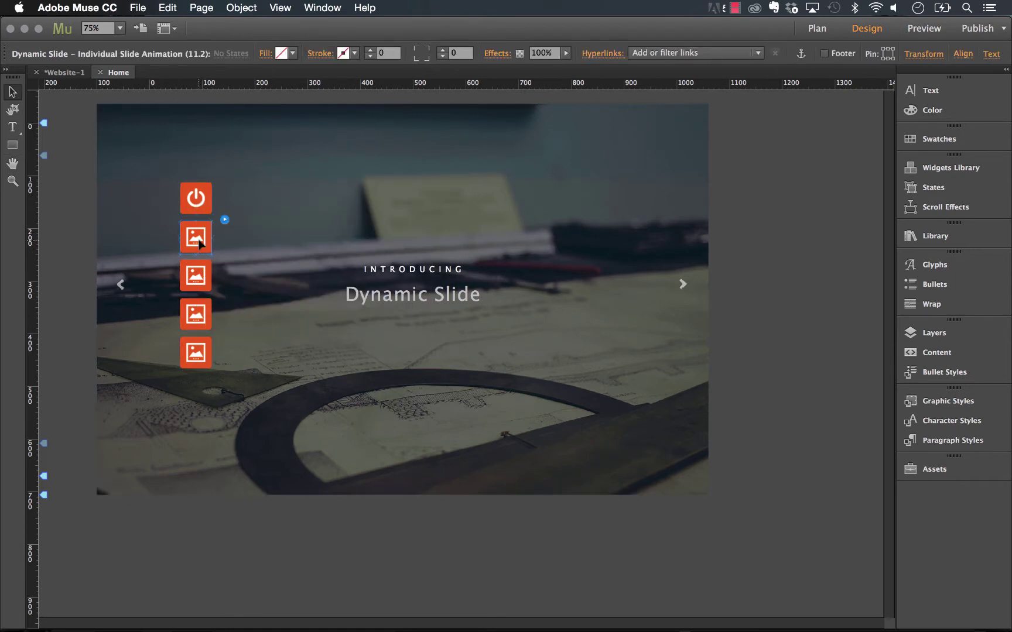
click(225, 220)
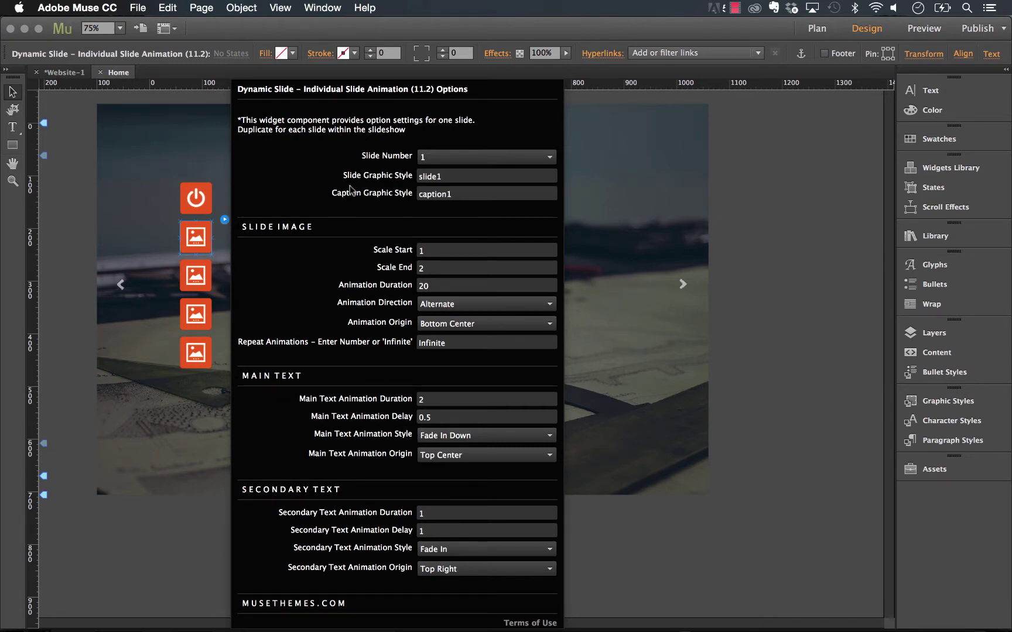
click(425, 158)
click(425, 165)
click(639, 160)
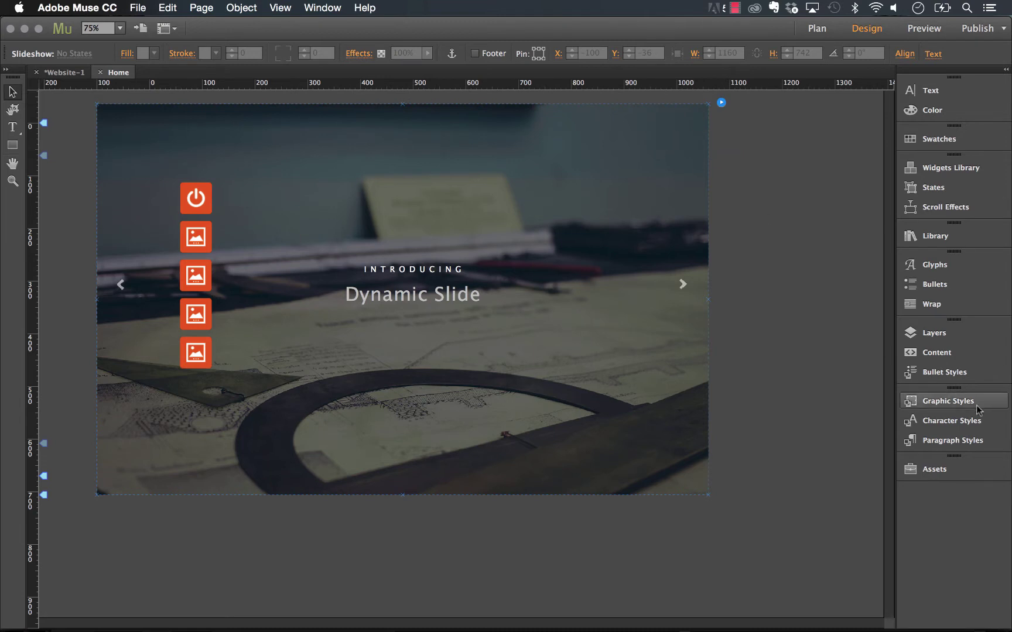
Check which graphic styles are assigned to the slideshow's hero image and its caption
click(963, 403)
click(666, 138)
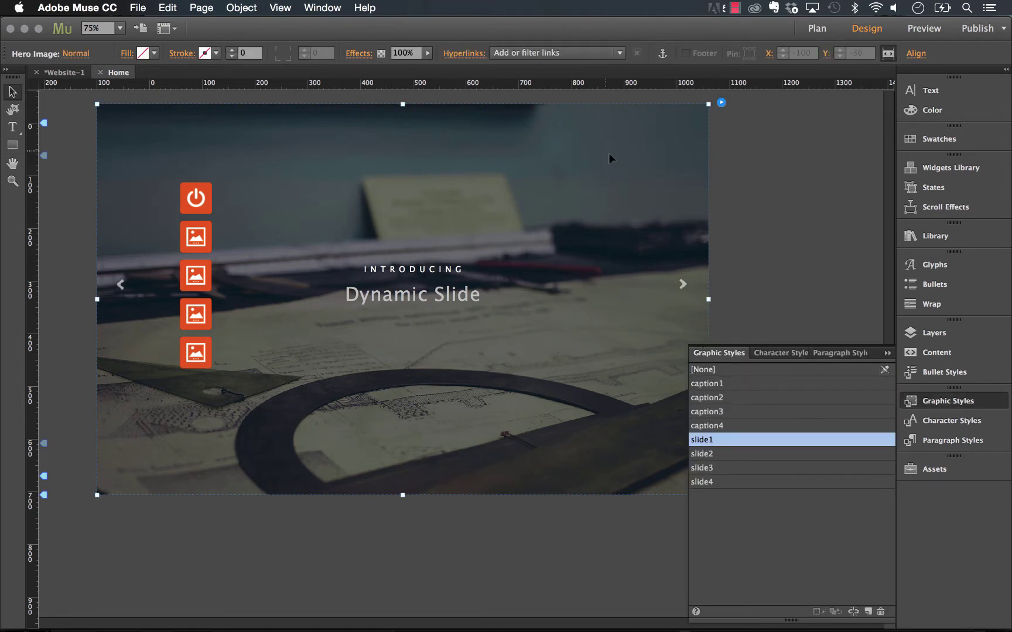
click(434, 293)
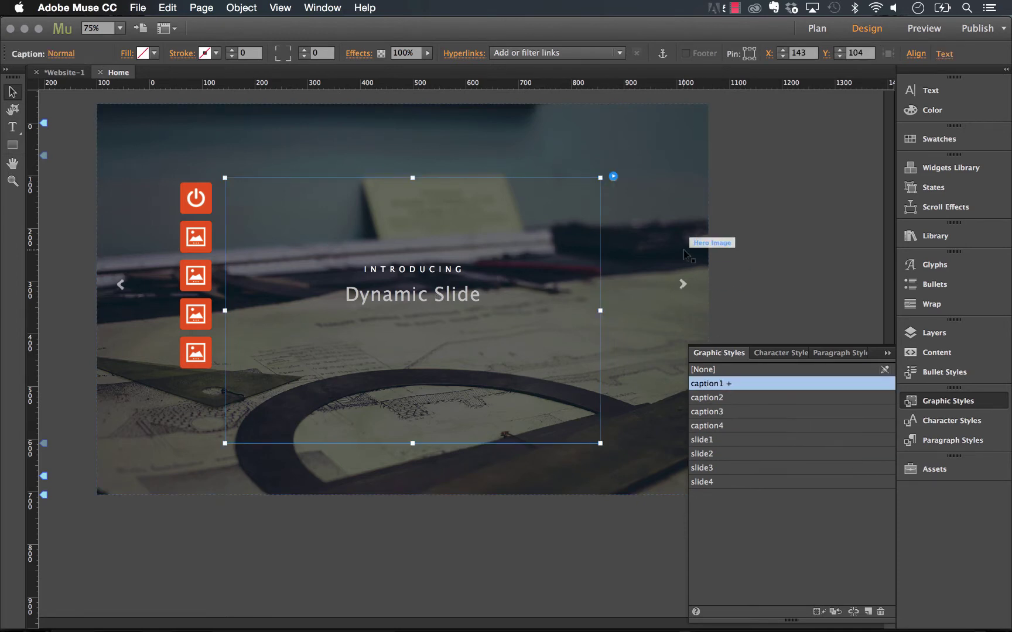
Review the first slide component's image animation settings, including the available Animation Direction and Animation Origin choices
click(202, 233)
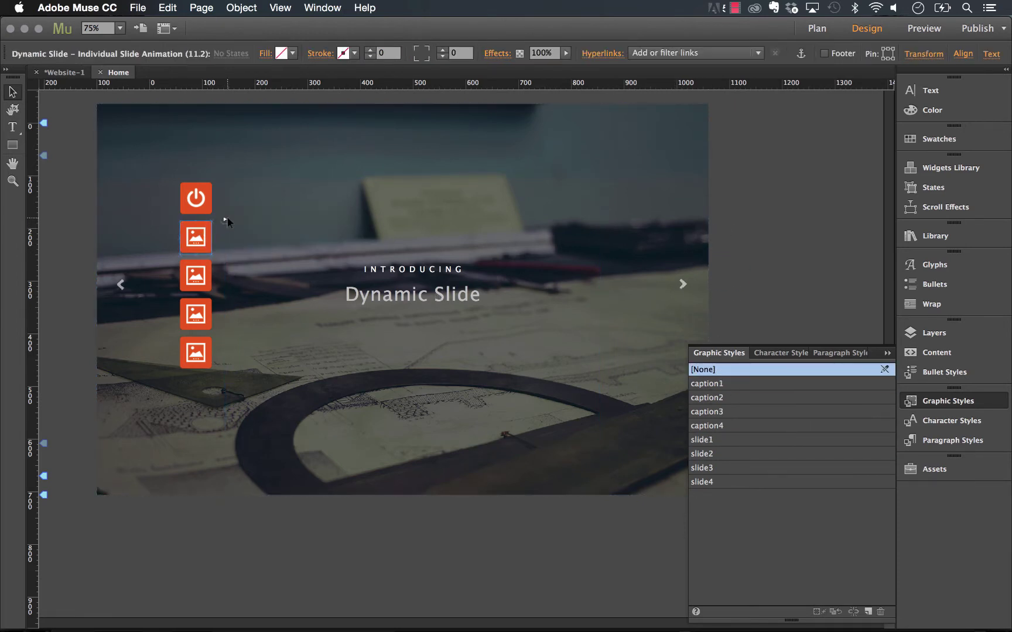
click(224, 220)
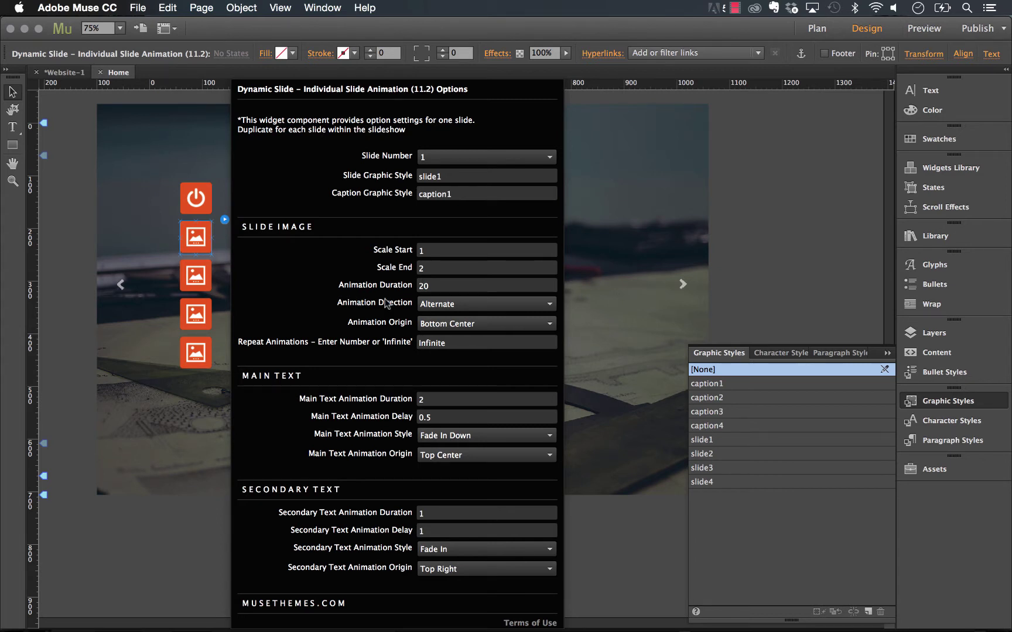
click(426, 308)
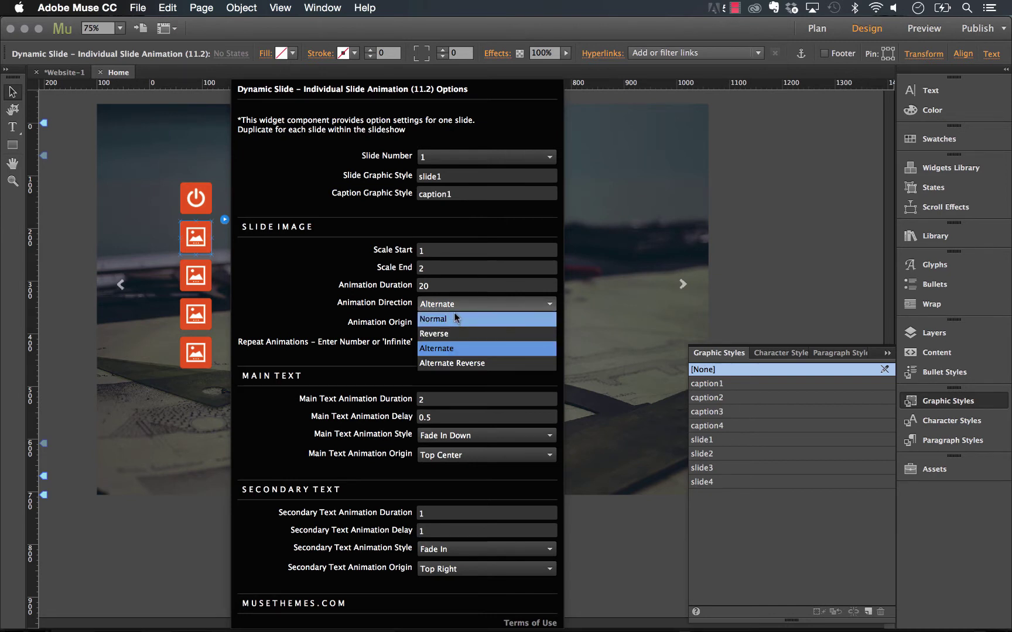
click(452, 312)
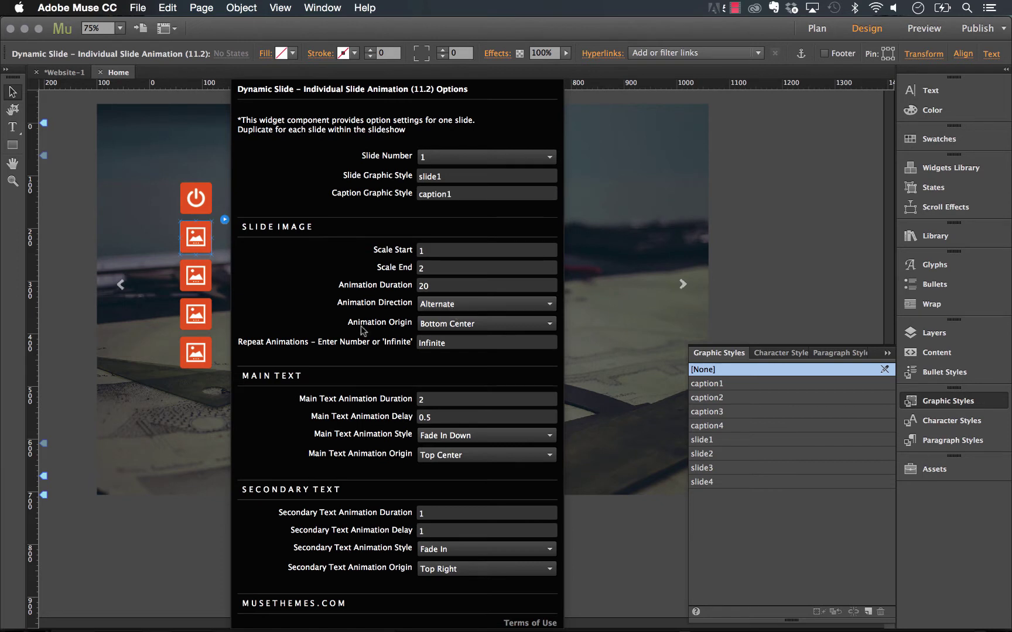
click(463, 324)
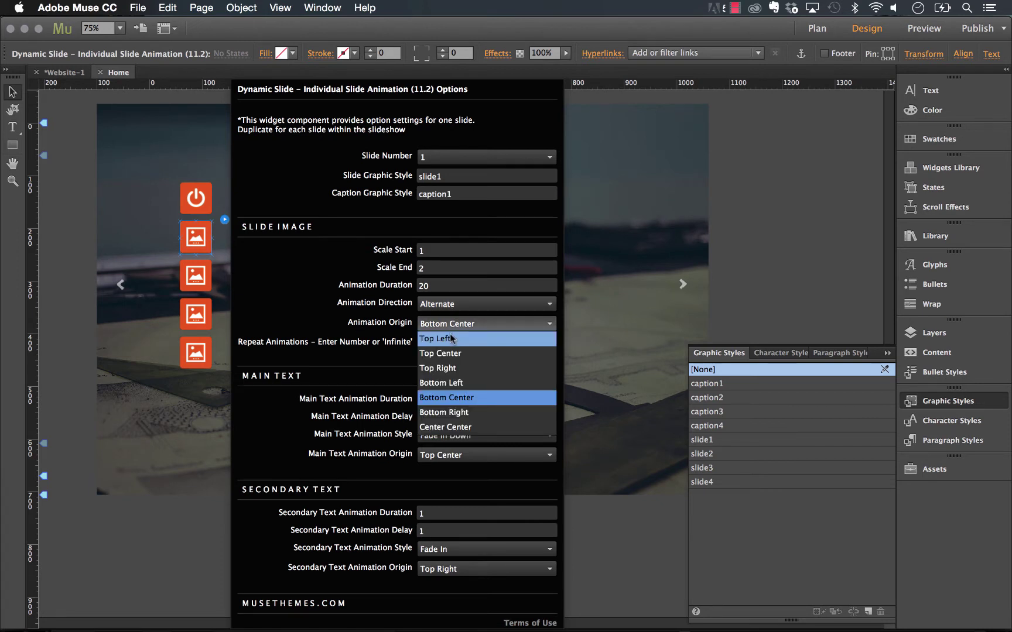
click(384, 322)
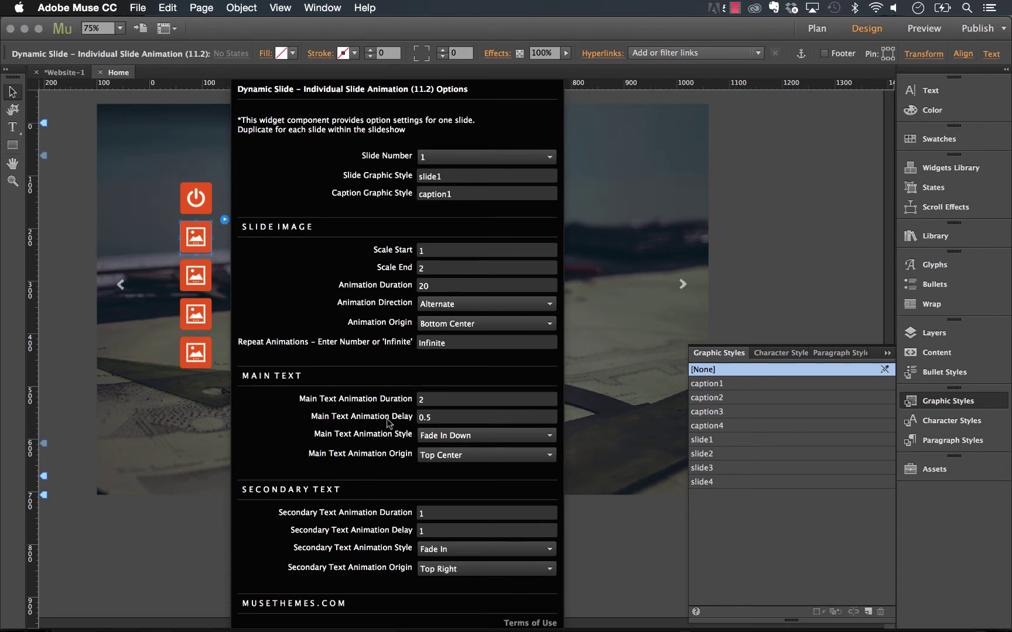
Look through the Main Text Animation Style choices in the first slide component's options and close the options
click(440, 440)
scroll(443, 117, up, 2)
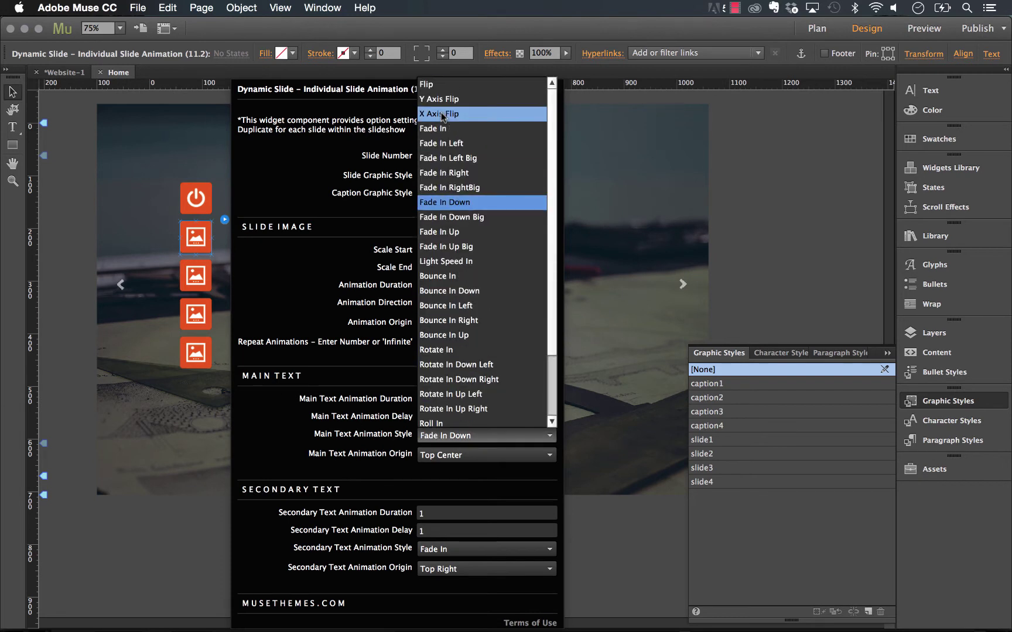
scroll(443, 117, down, 2)
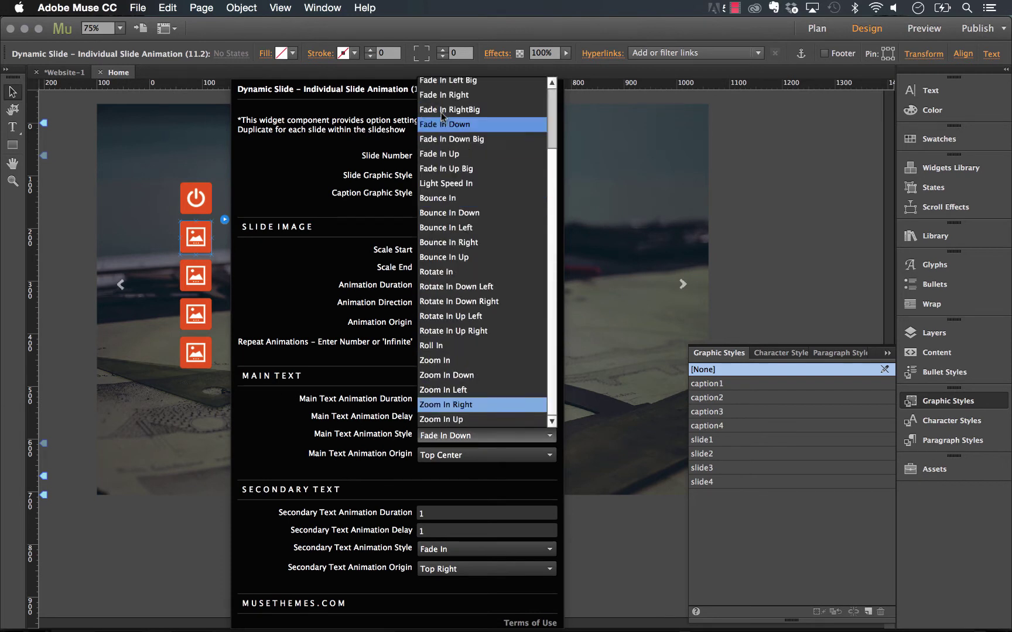
click(369, 391)
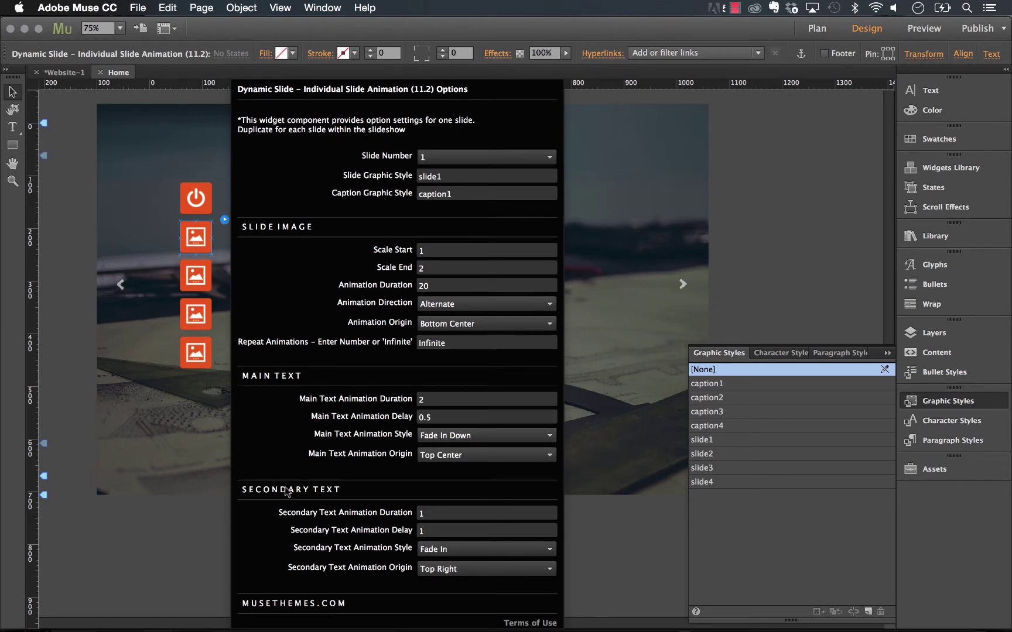
click(749, 278)
Select the first slide's caption again and inspect the attributes of its assigned graphic style
click(383, 299)
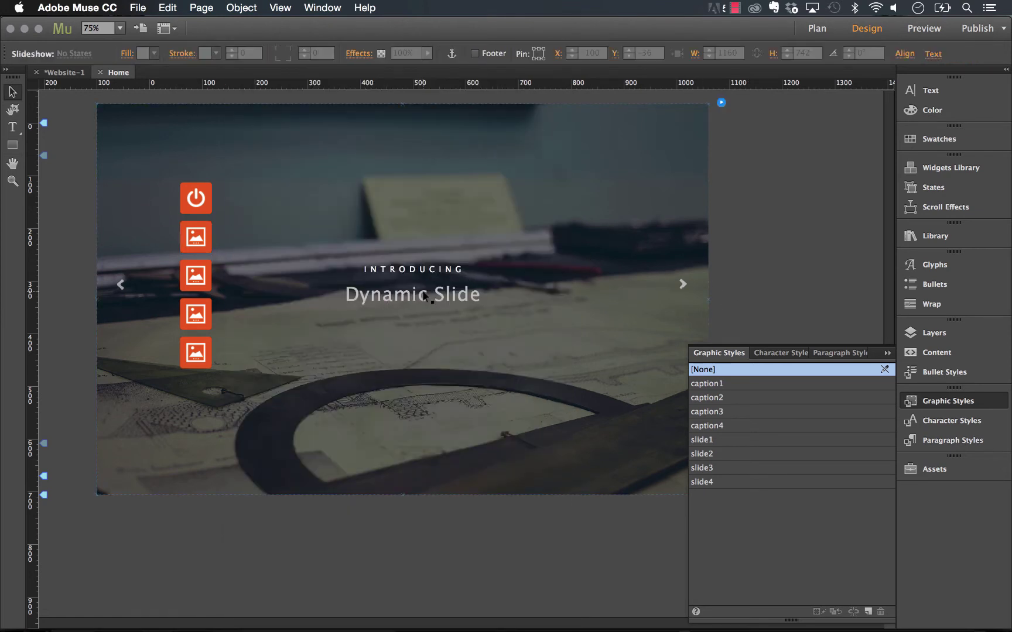
click(408, 279)
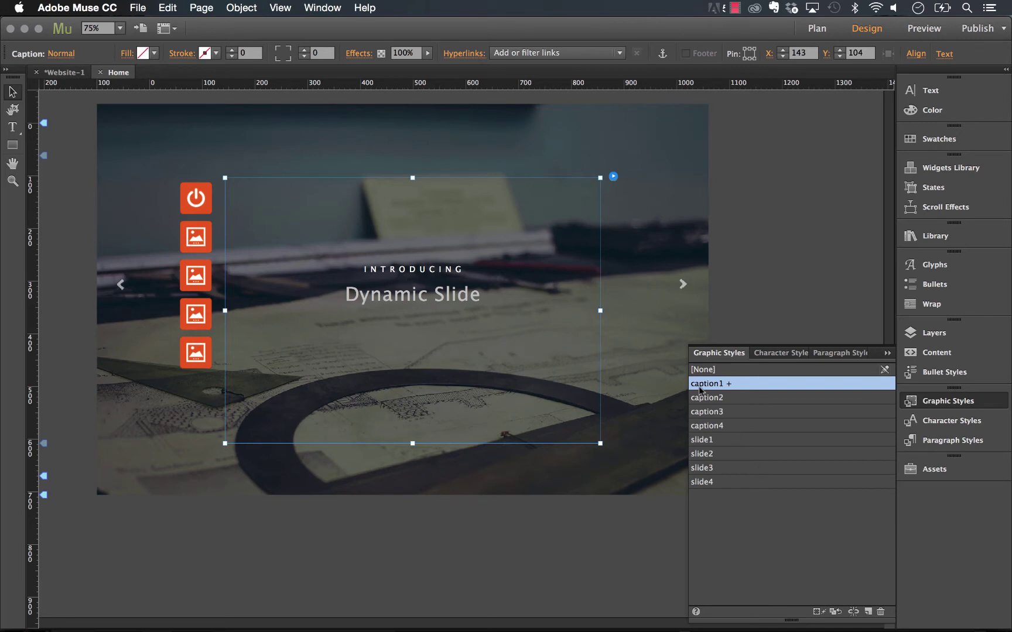
mouse_move(726, 388)
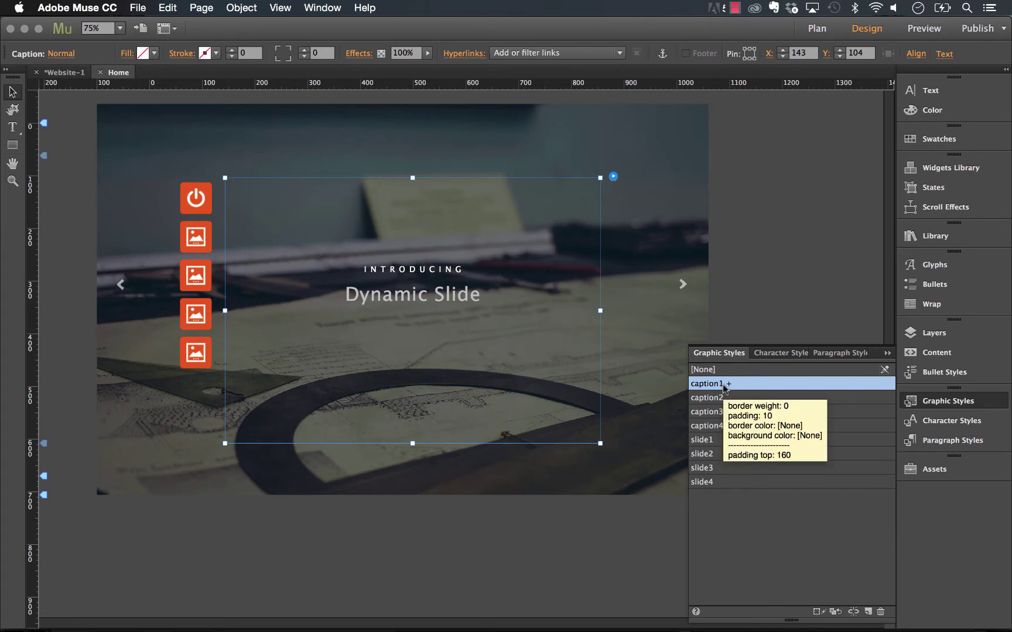
Check the character styles applied to the caption's INTRODUCING and Dynamic Slide text lines
click(940, 423)
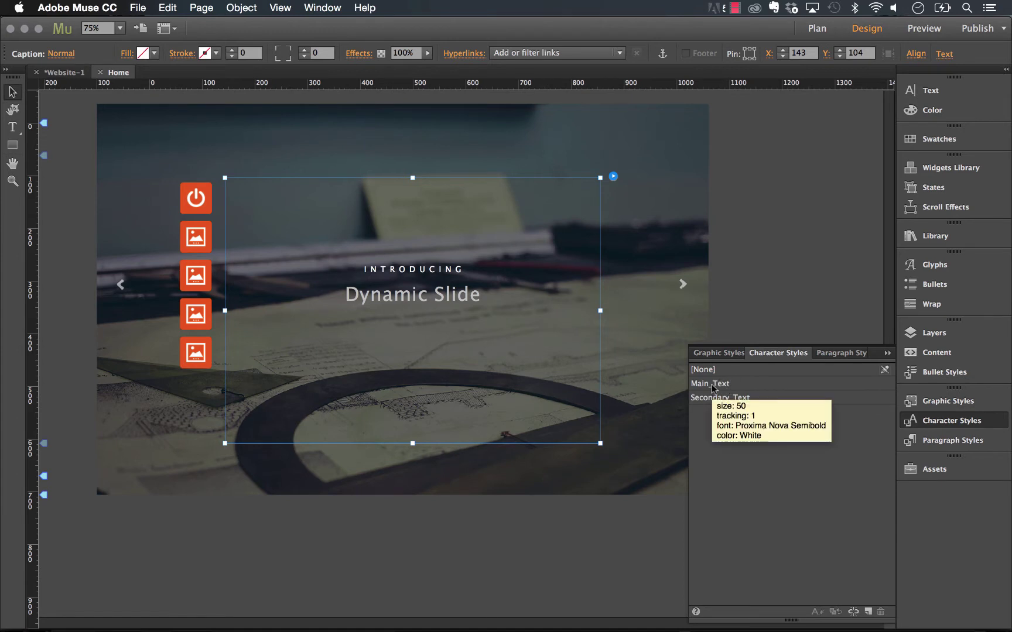
double_click(414, 270)
drag(485, 269, 359, 269)
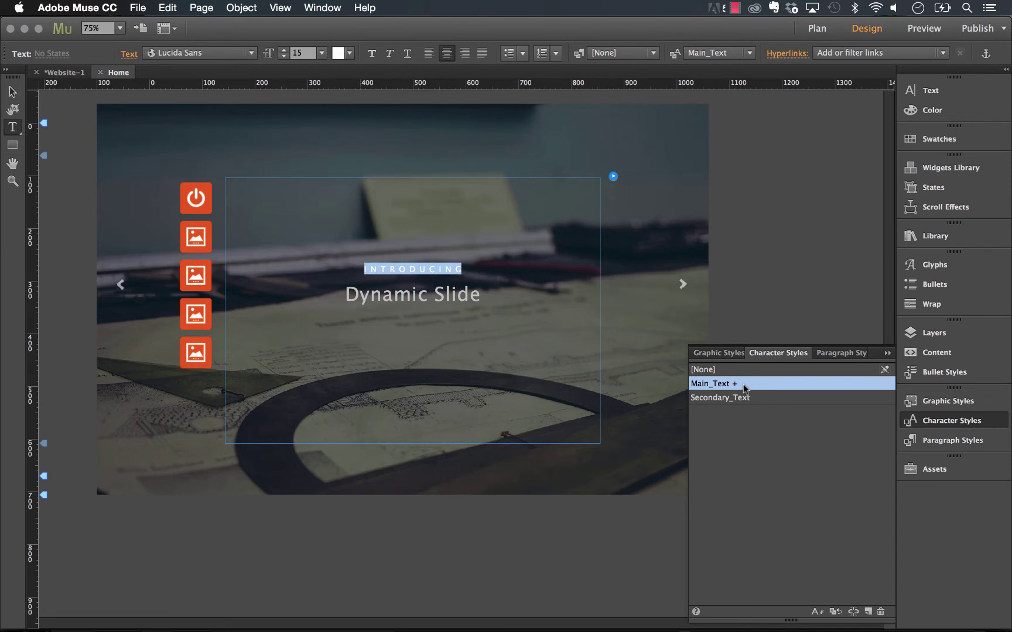
mouse_move(739, 388)
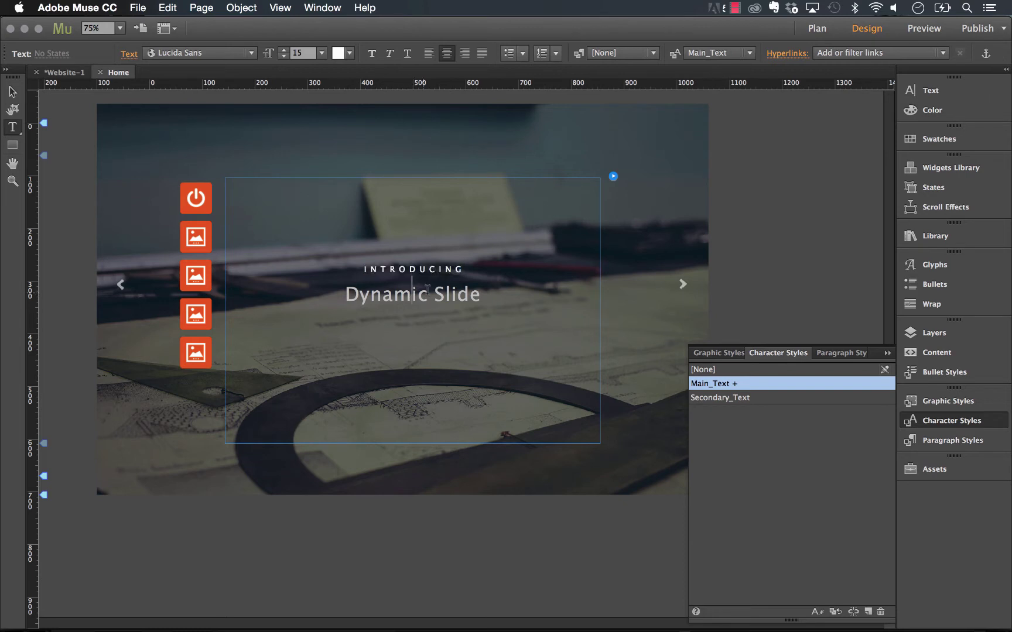
drag(480, 293, 337, 293)
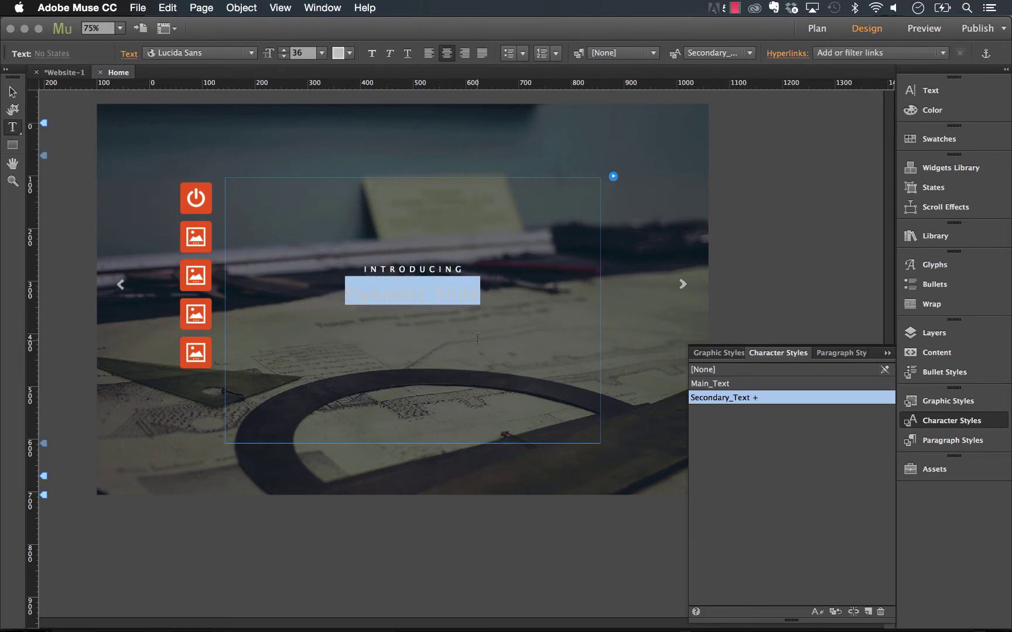
click(455, 290)
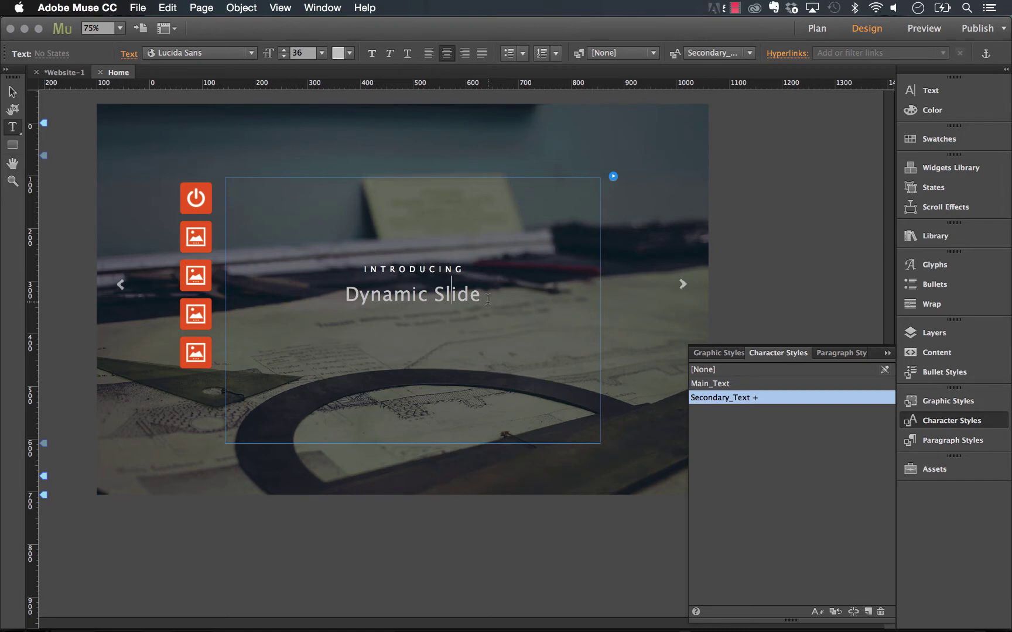
mouse_move(719, 397)
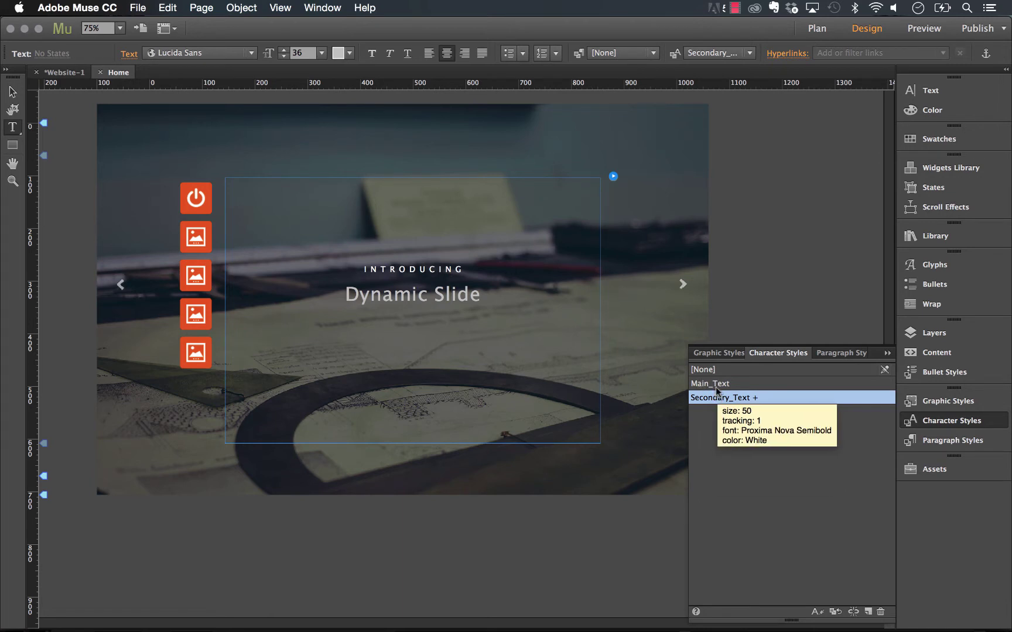
key(Escape)
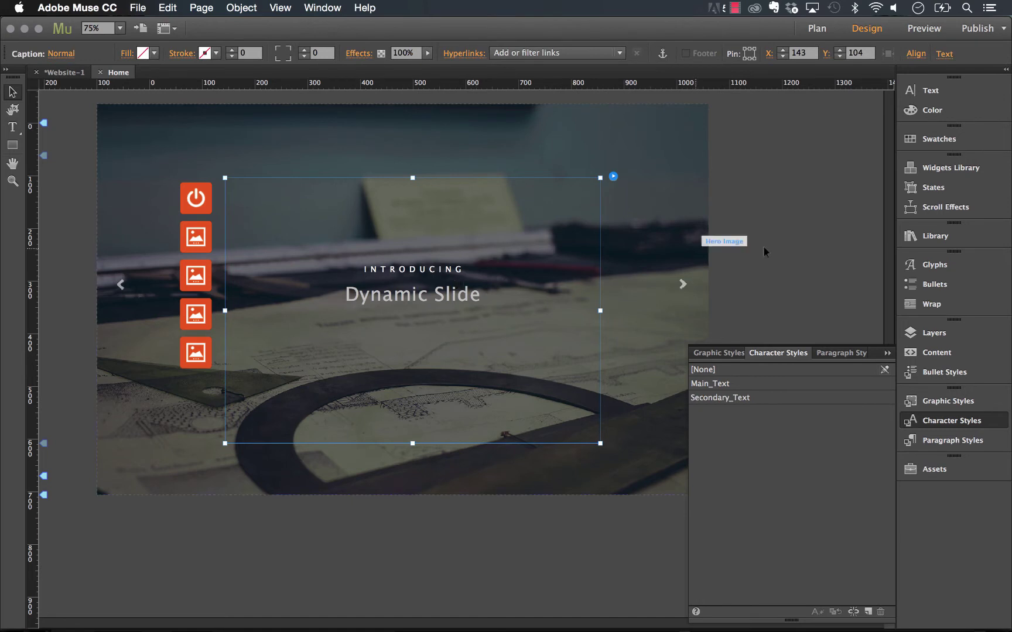
Select the first slide's hero image and check which graphic style is assigned to it
click(730, 254)
click(548, 287)
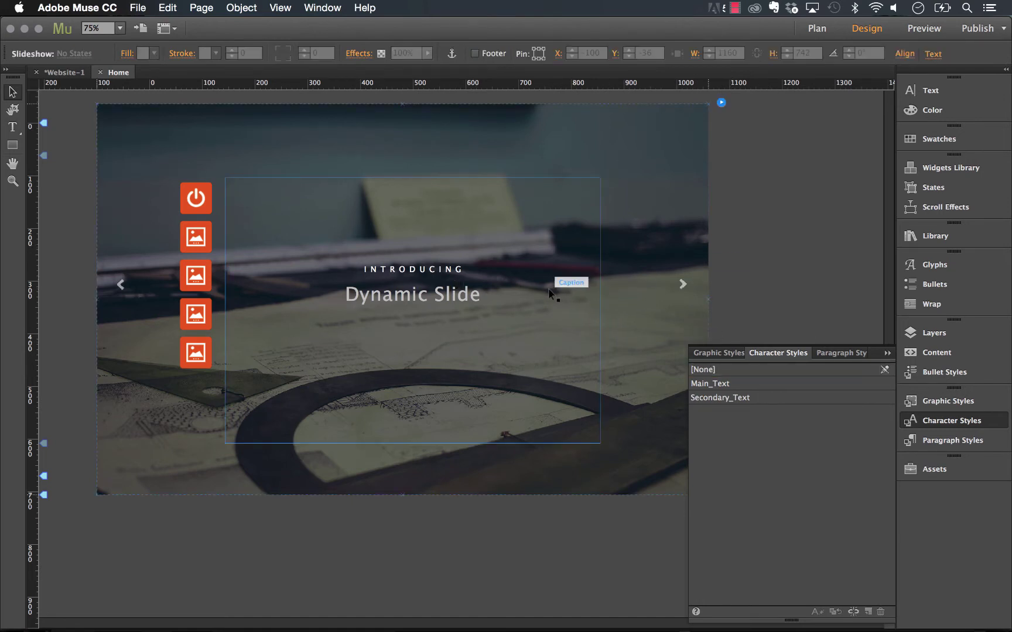
click(632, 190)
click(948, 401)
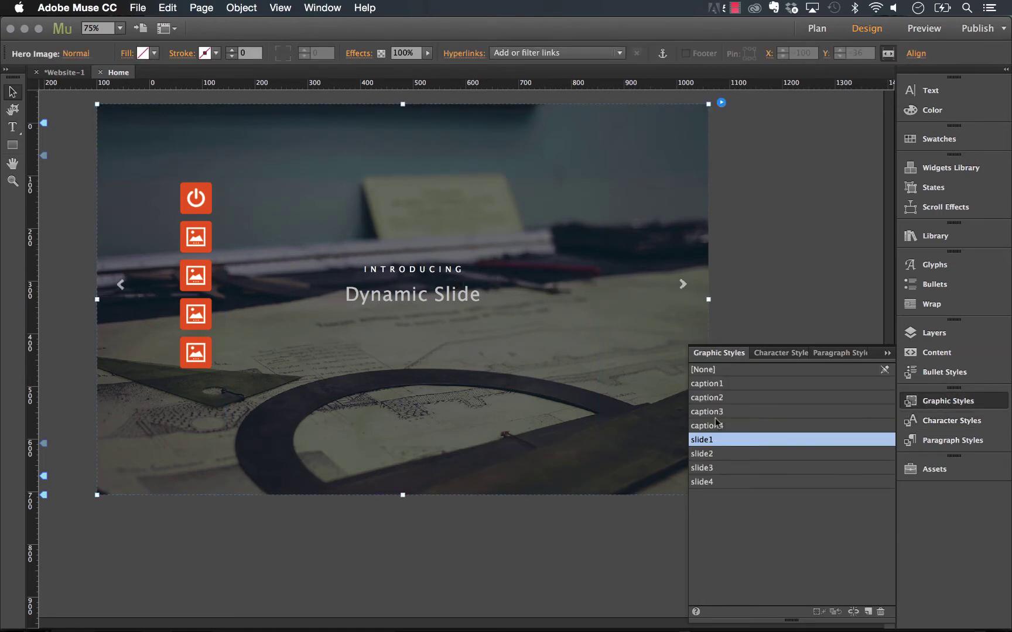
mouse_move(709, 447)
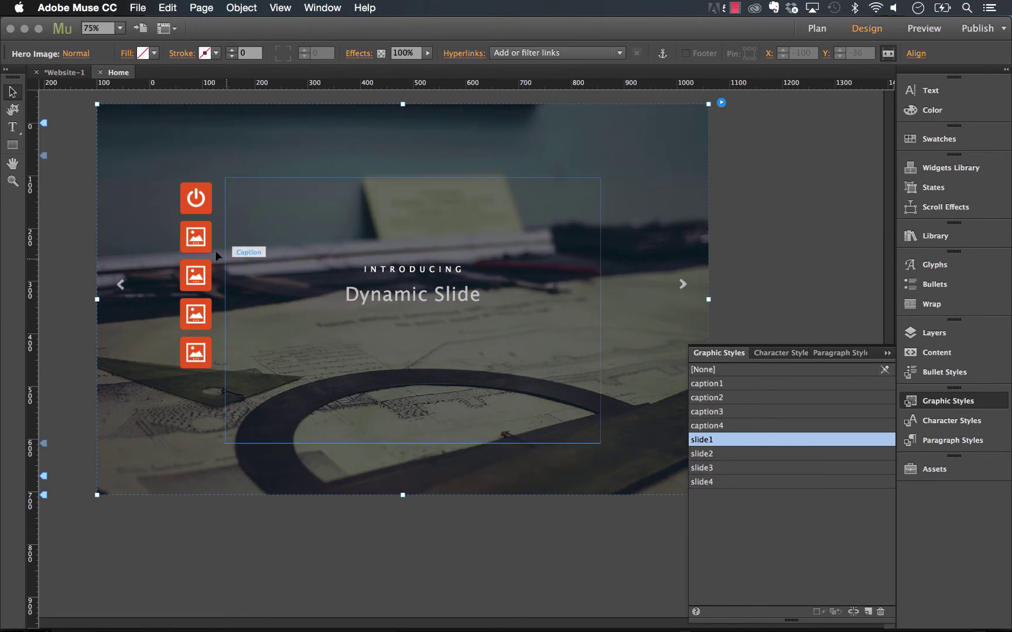
Check the Slide Graphic Style and Caption Graphic Style entries in the first slide component's options
click(208, 229)
click(224, 221)
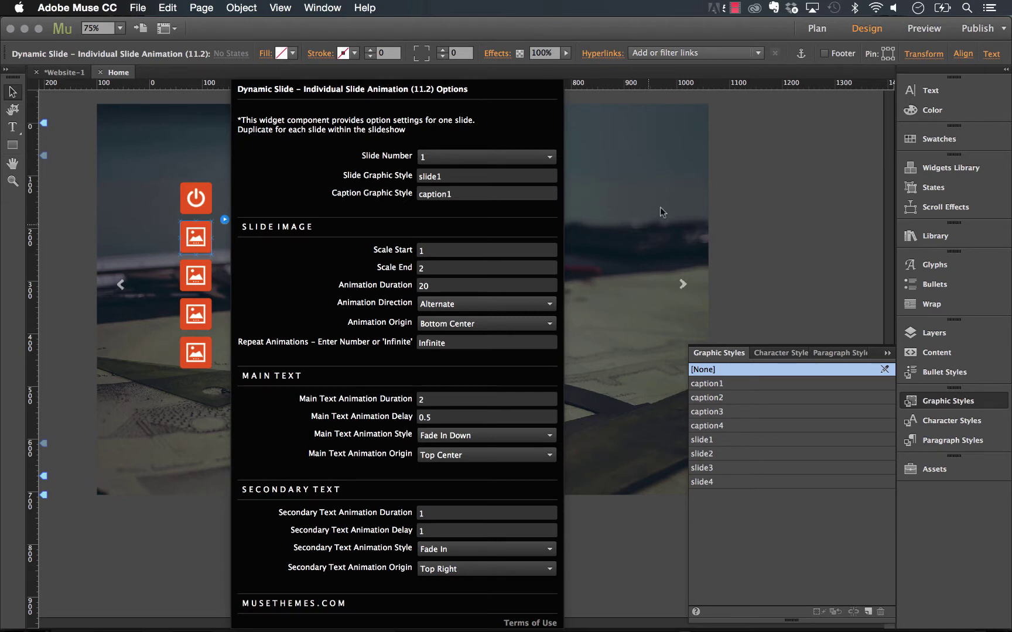
click(728, 159)
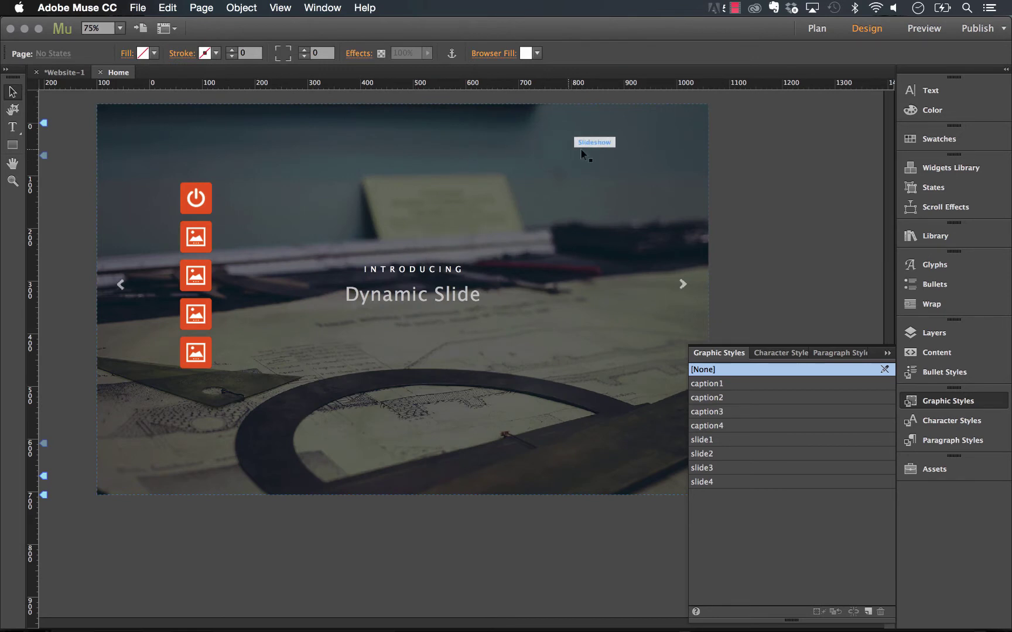
Expand the Slideshow widget in the layer list to examine its captions and slide images
click(663, 132)
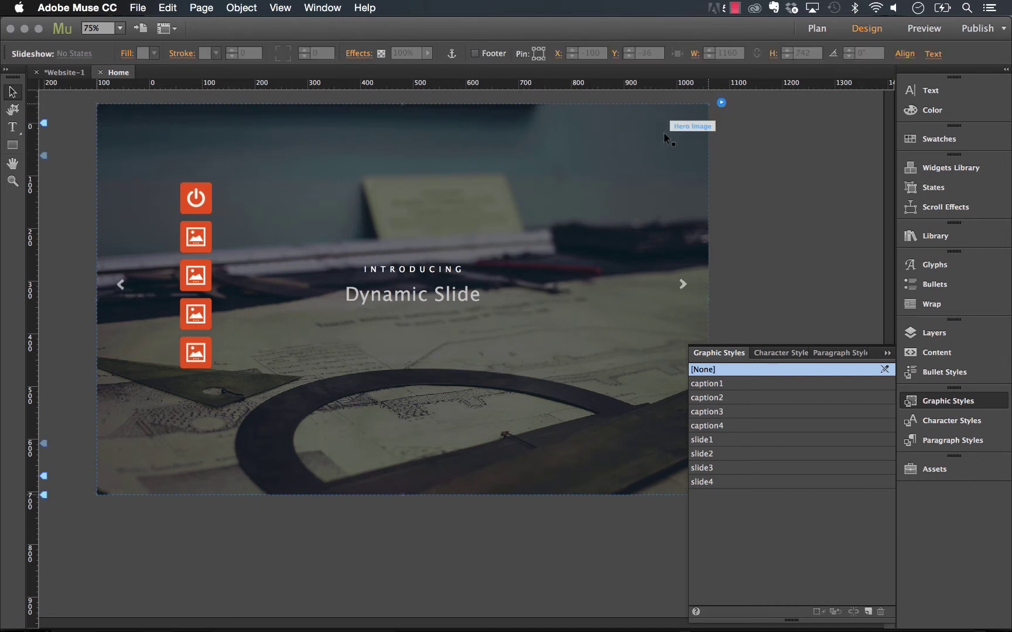
click(762, 197)
click(924, 340)
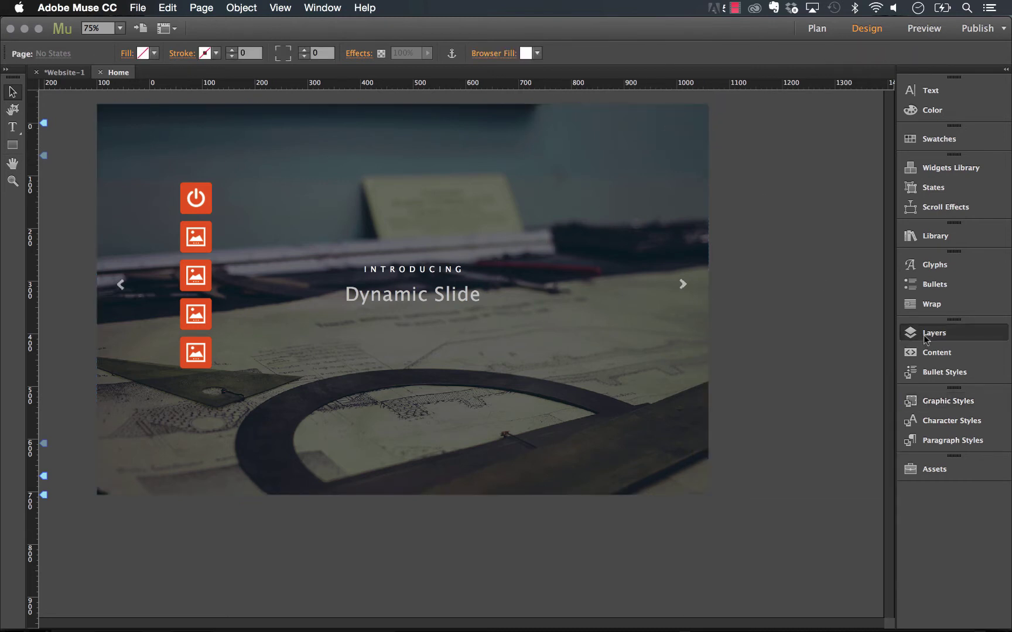
click(658, 243)
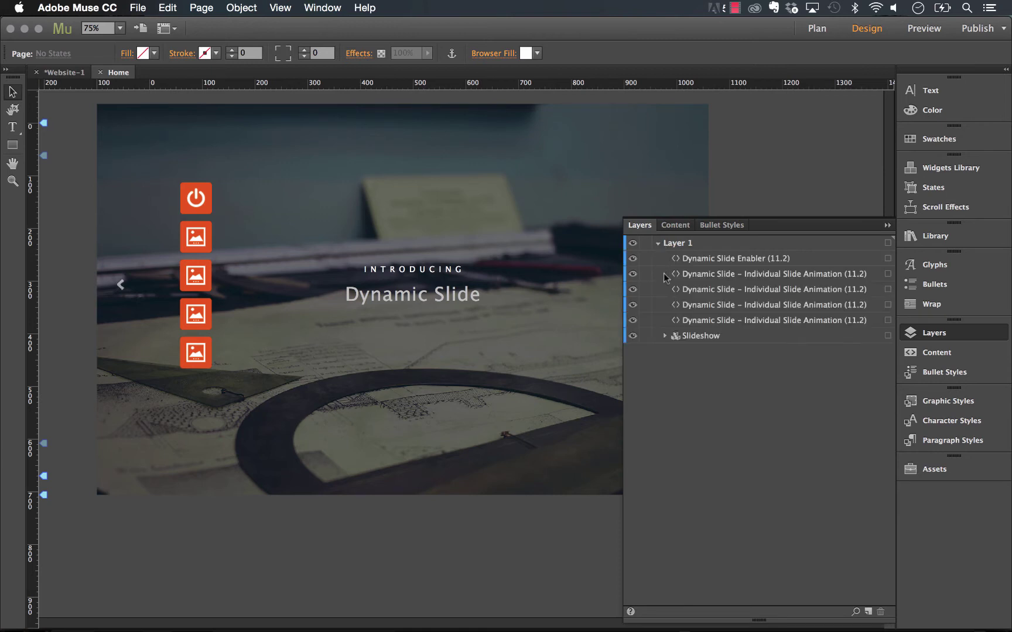
click(689, 337)
click(665, 337)
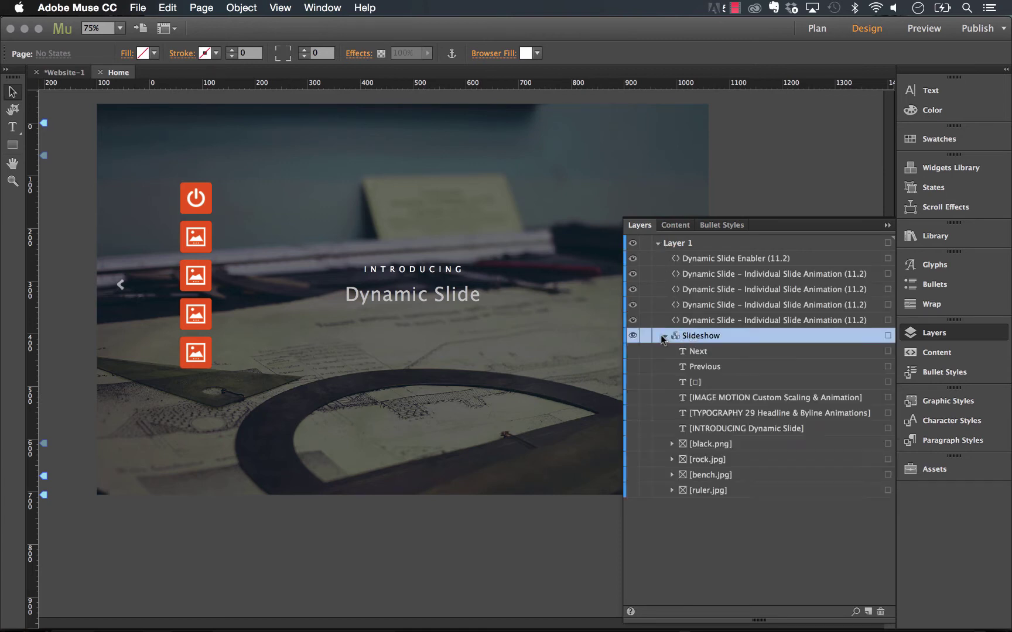
Display each slide in turn by selecting ruler.jpg, bench.jpg, rock.jpg and black.png in the layer list
click(888, 490)
click(888, 474)
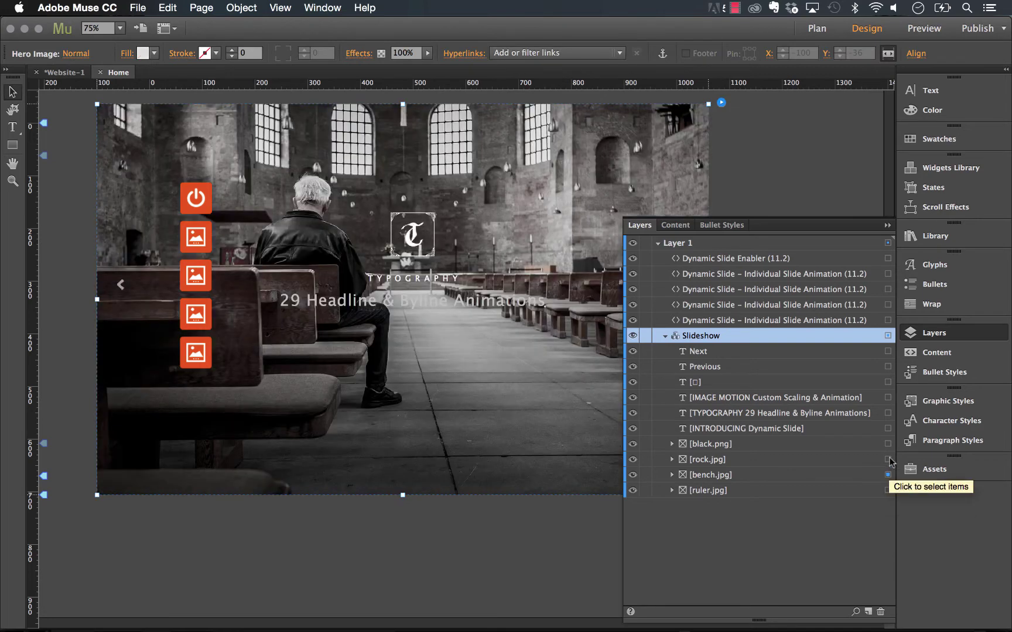
click(888, 459)
click(888, 445)
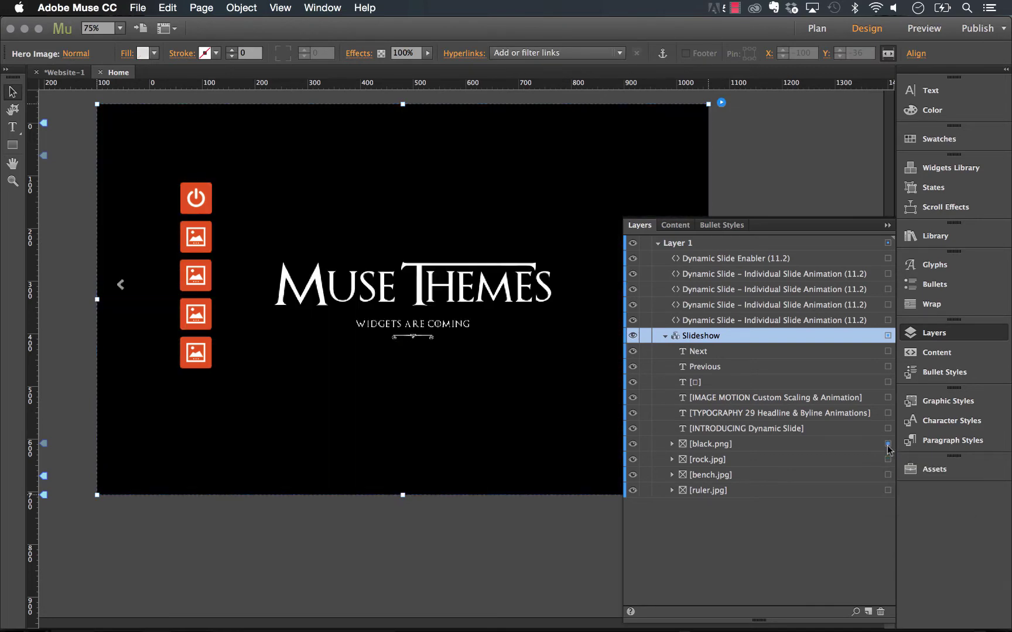
Replace the first slide's ruler.jpg image with tools_bw.jpg from the assets folder, previewing the file before choosing it
click(888, 490)
click(716, 490)
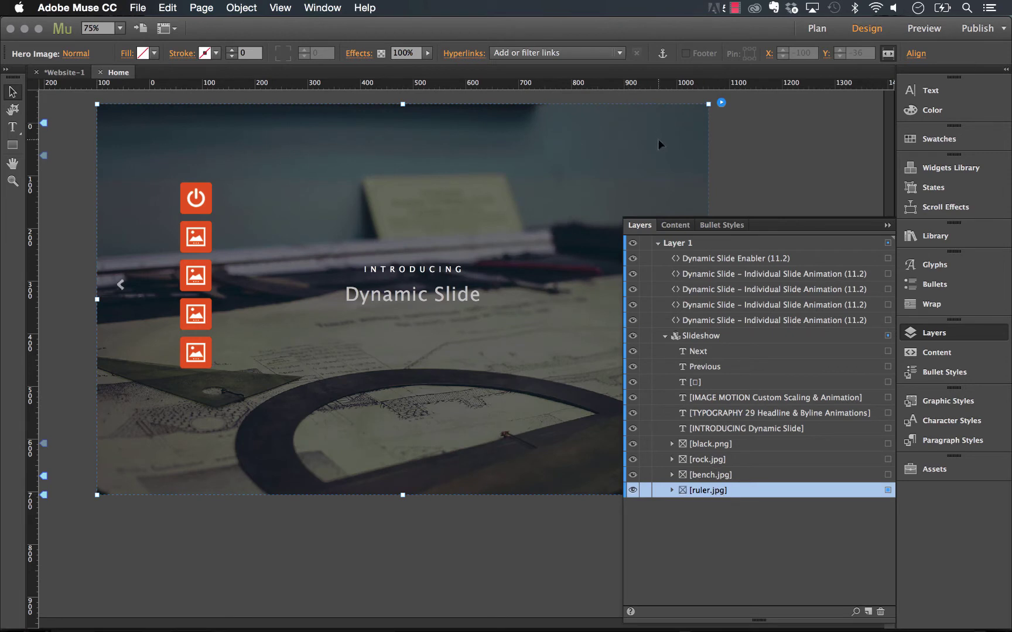
right_click(598, 139)
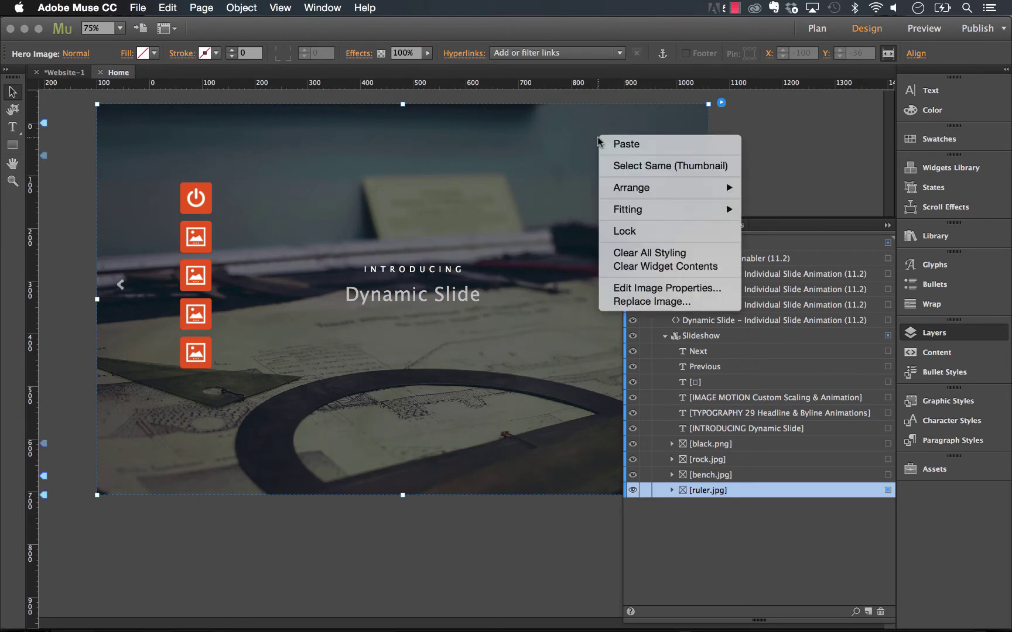
click(671, 302)
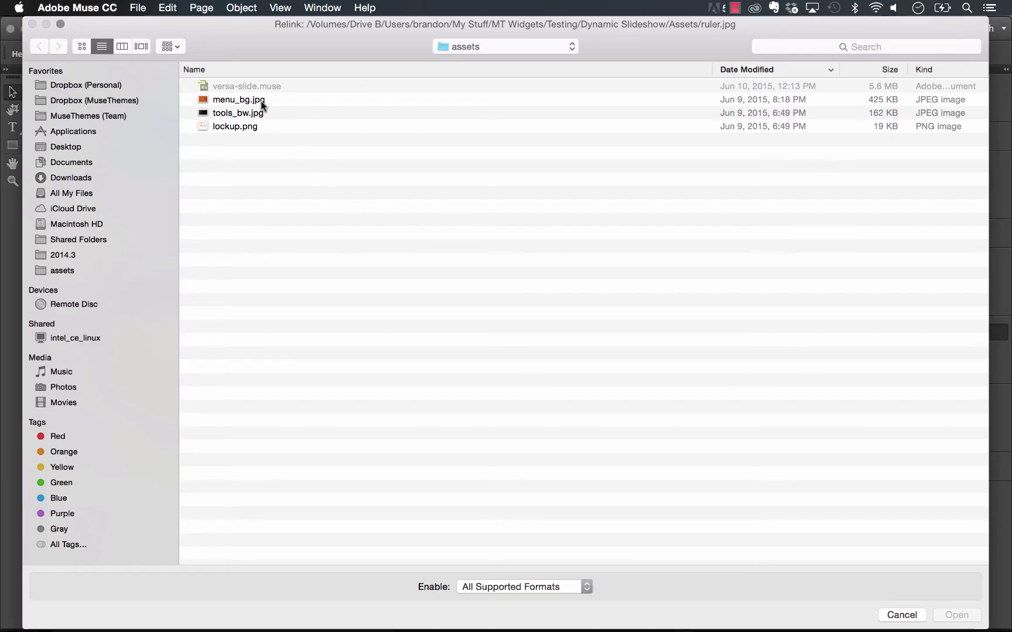
click(261, 102)
click(254, 113)
key(space)
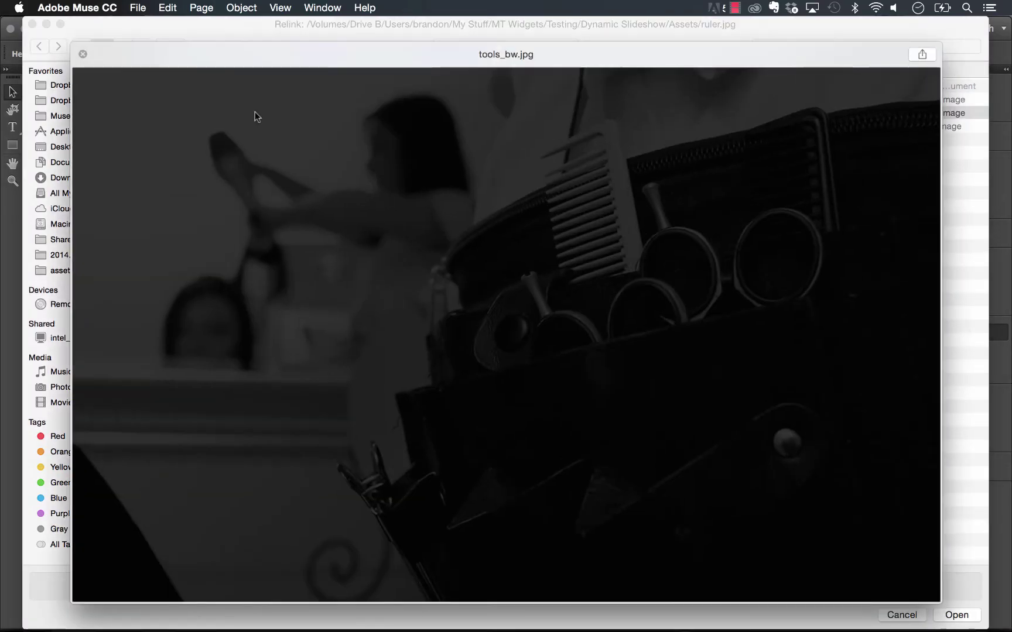
key(space)
click(957, 615)
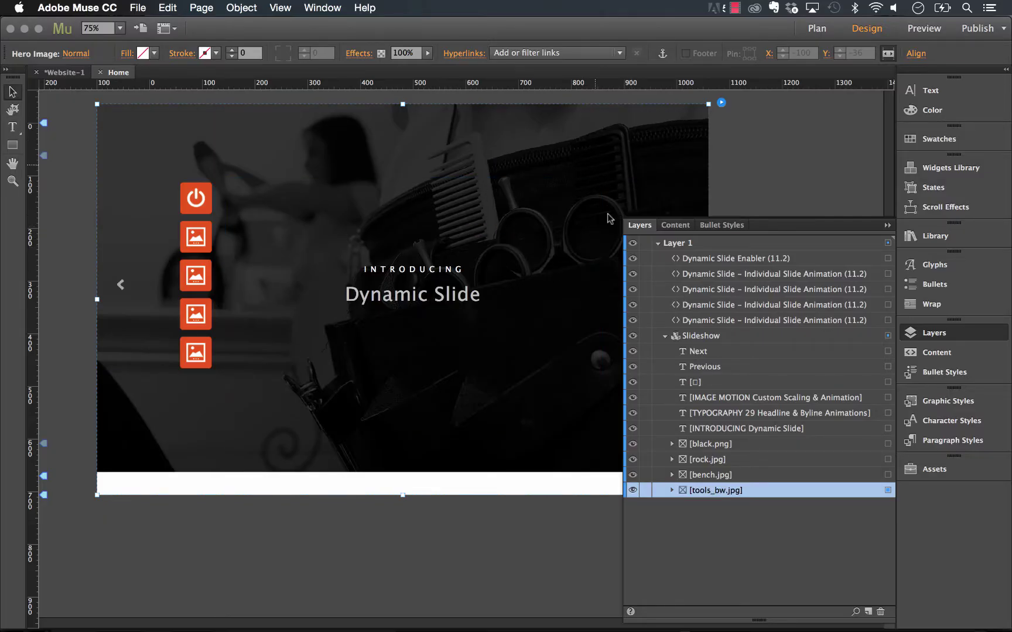
Turn off the Full Screen layout in the slideshow's options and close the options
click(721, 103)
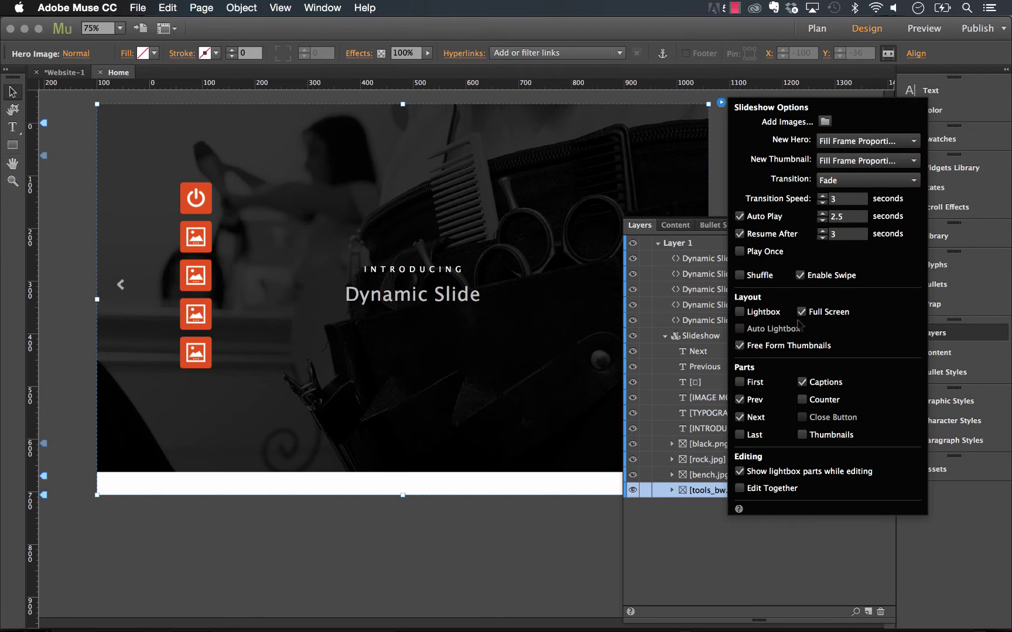
click(651, 291)
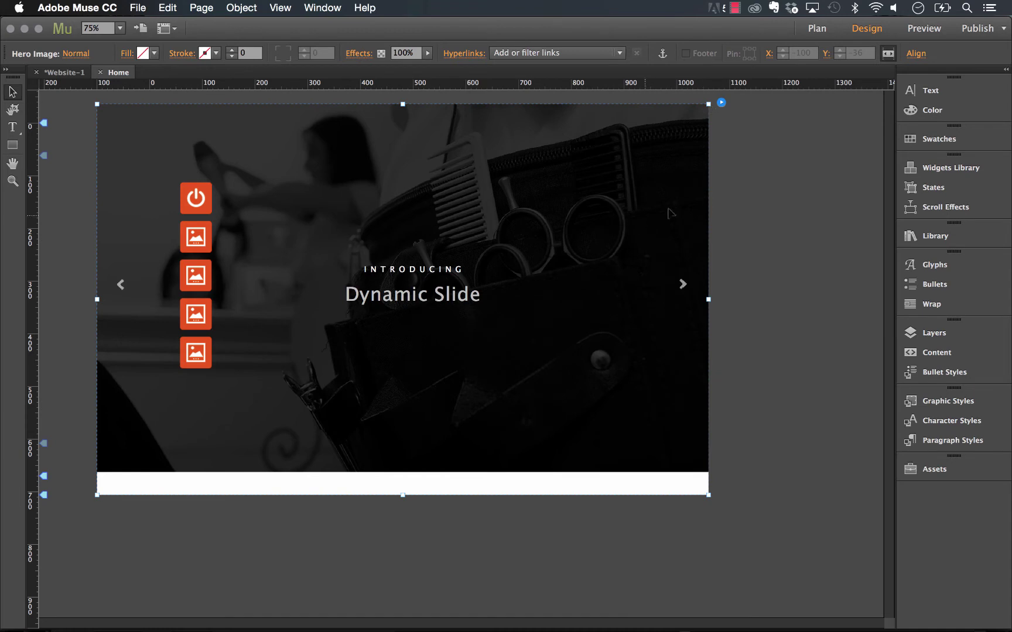
click(721, 109)
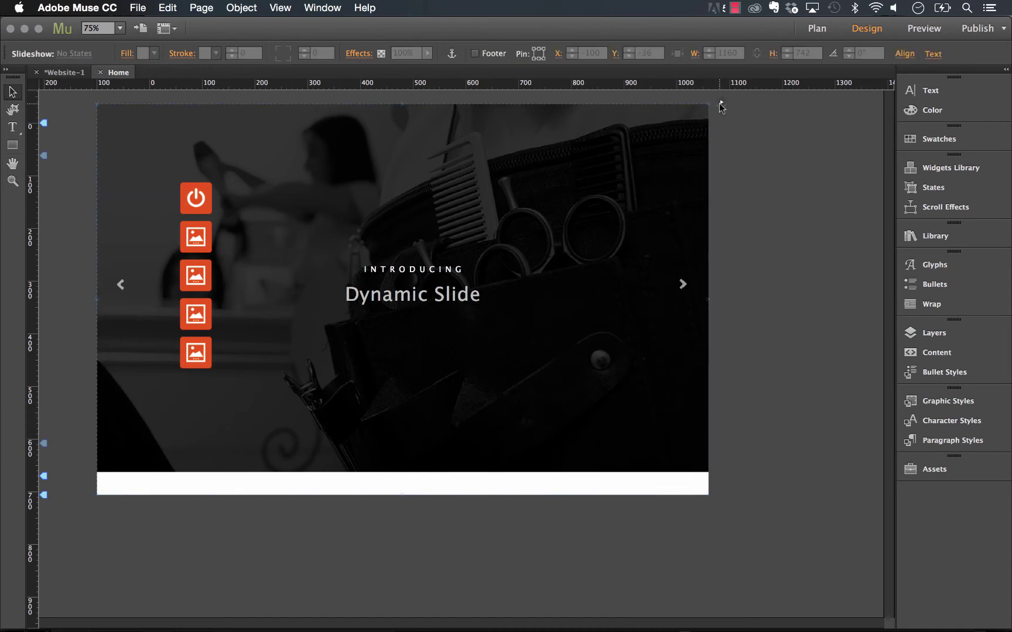
click(721, 104)
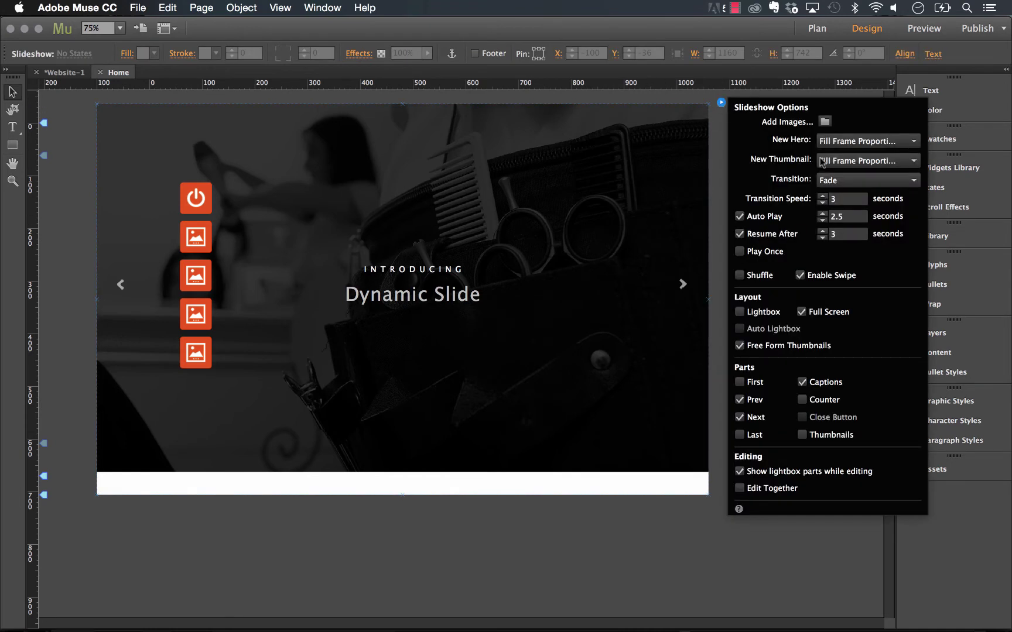
click(802, 311)
click(507, 467)
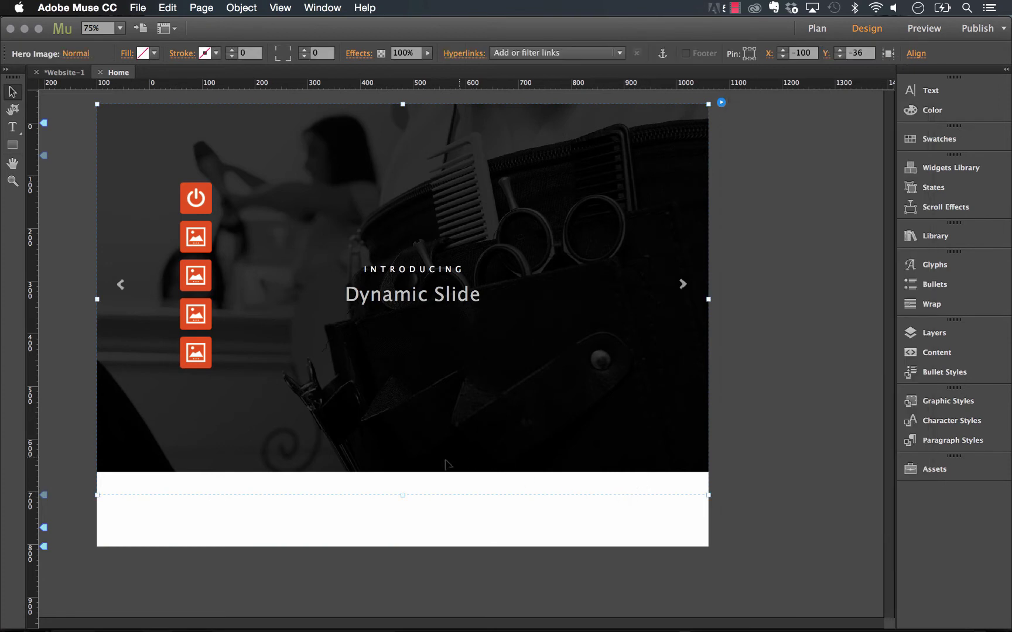
Shorten the hero image so its lower edge sits at about 540 on the vertical ruler, and check its 100% Width setting
drag(403, 494, 401, 406)
click(418, 451)
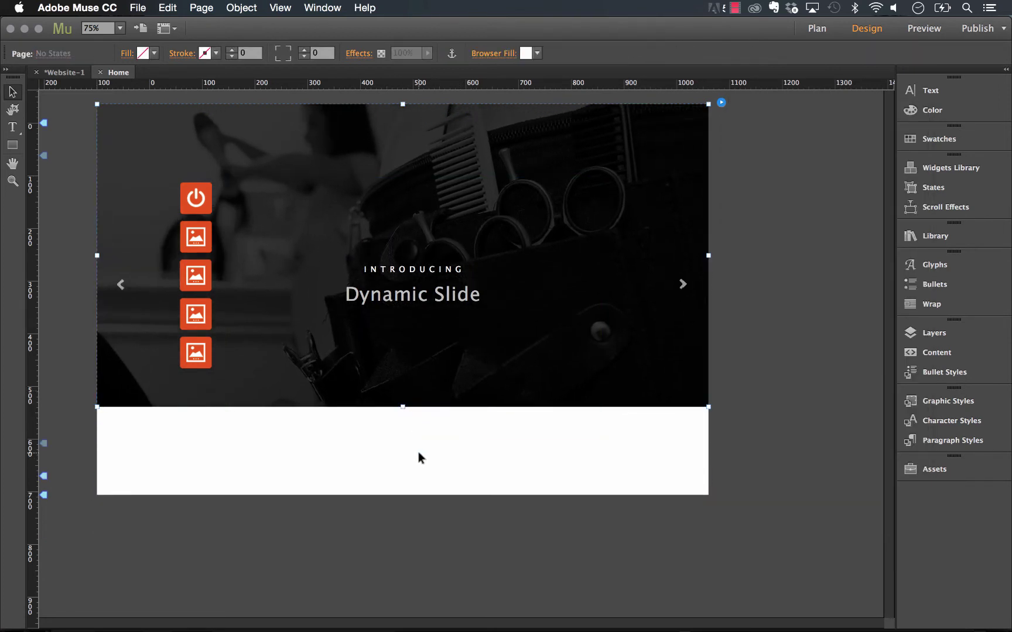
click(529, 383)
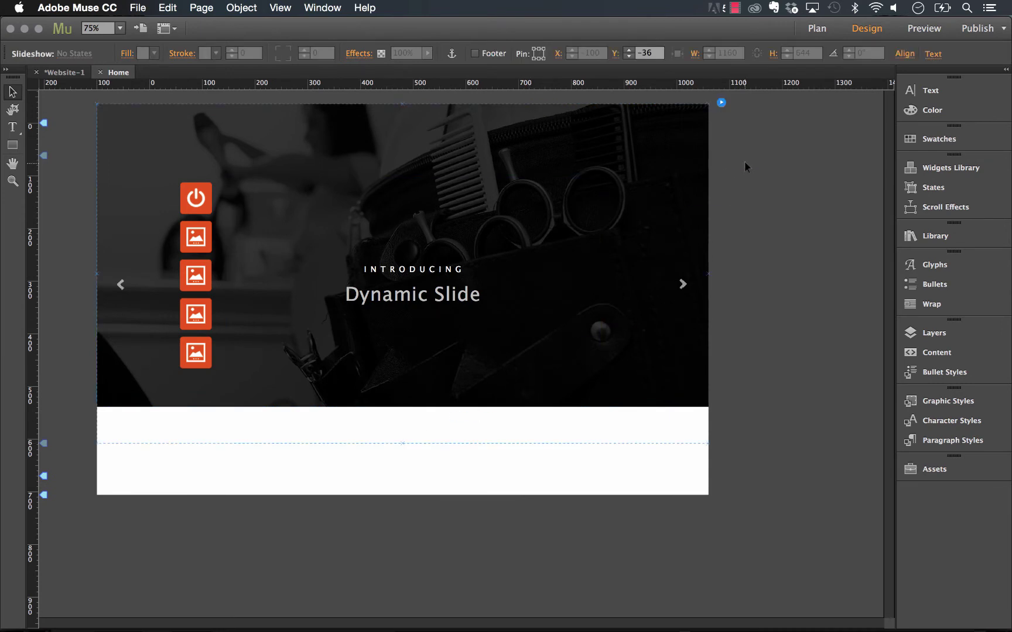
click(693, 129)
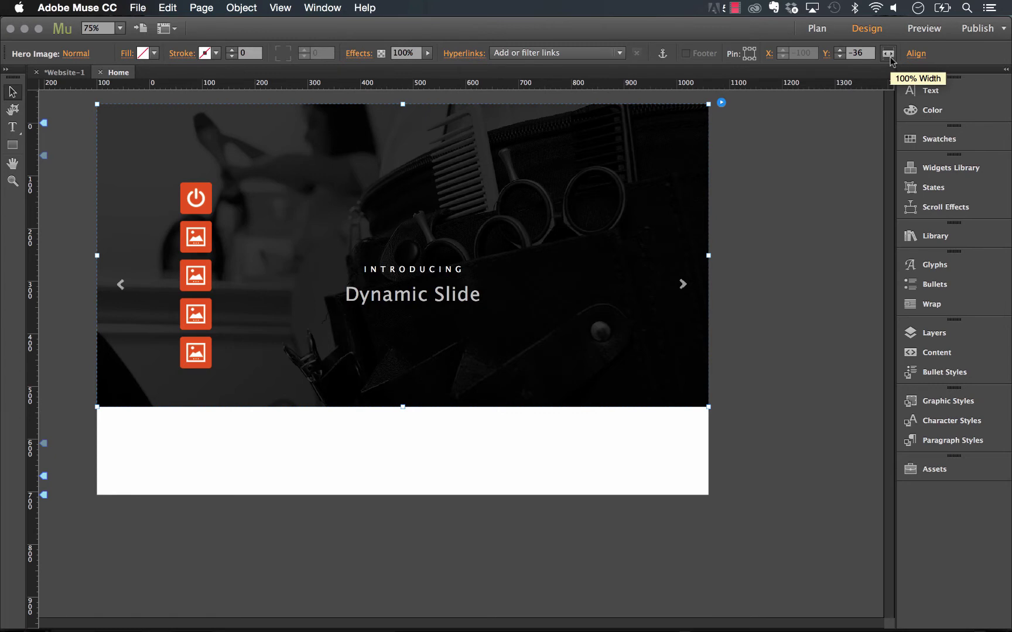
click(802, 189)
Preview the page in the browser, advancing to the next slide, and return to the Muse design after closing the preview
click(138, 8)
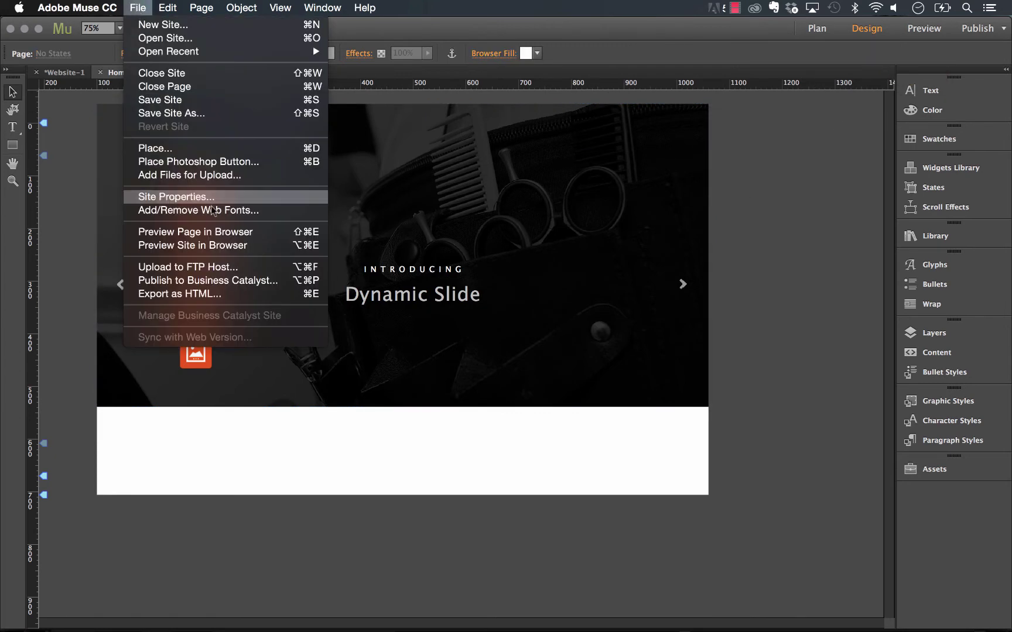
click(216, 231)
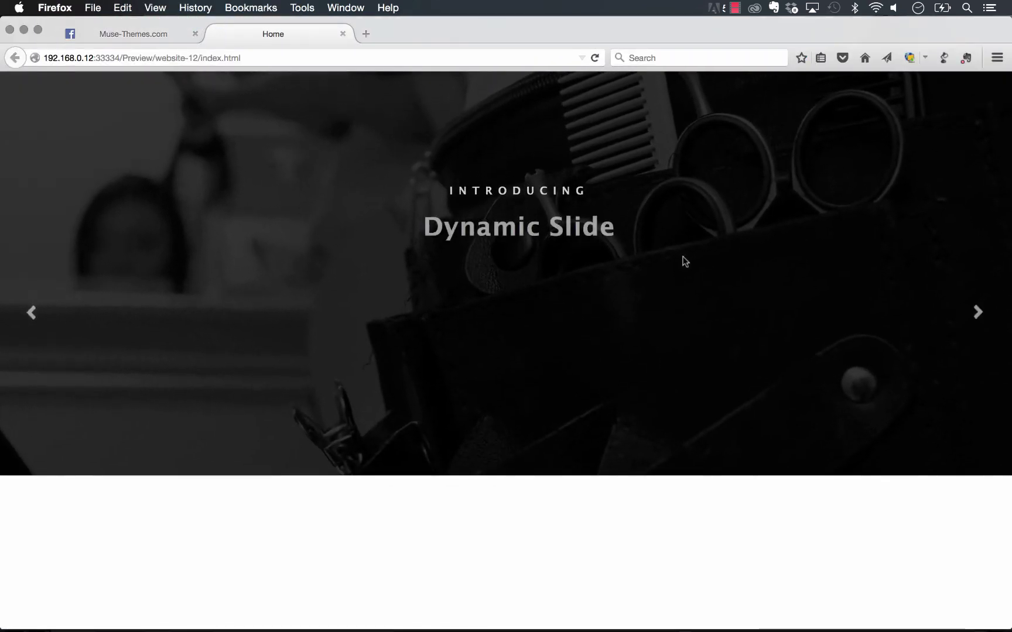
click(976, 312)
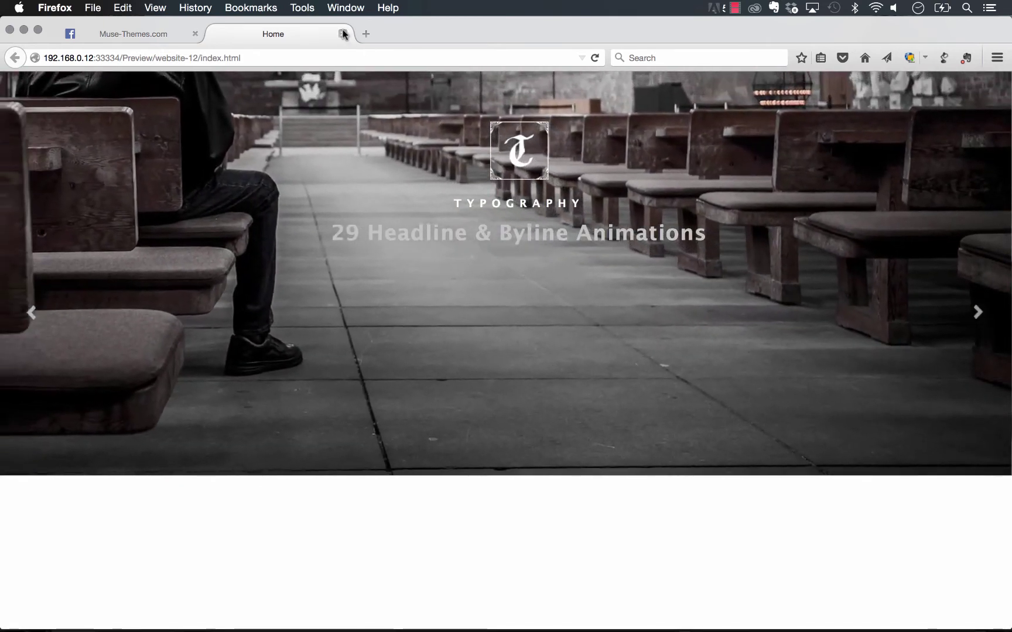
click(342, 34)
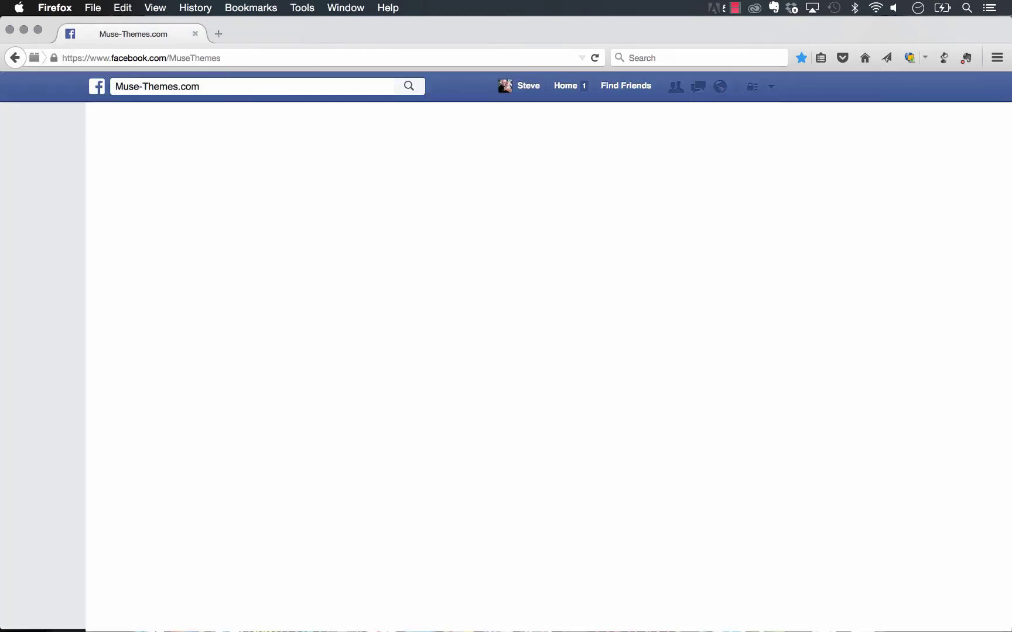
click(266, 606)
Replace the INTRODUCING line in the first slide's caption with "MuseThemes.com"
click(427, 275)
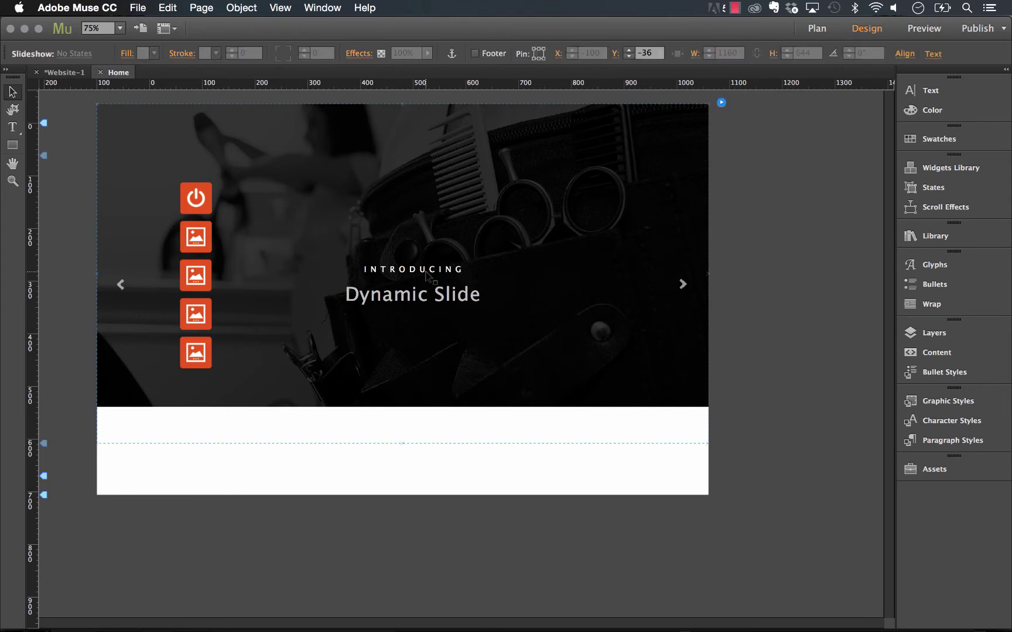
click(427, 275)
double_click(443, 270)
drag(460, 270, 334, 269)
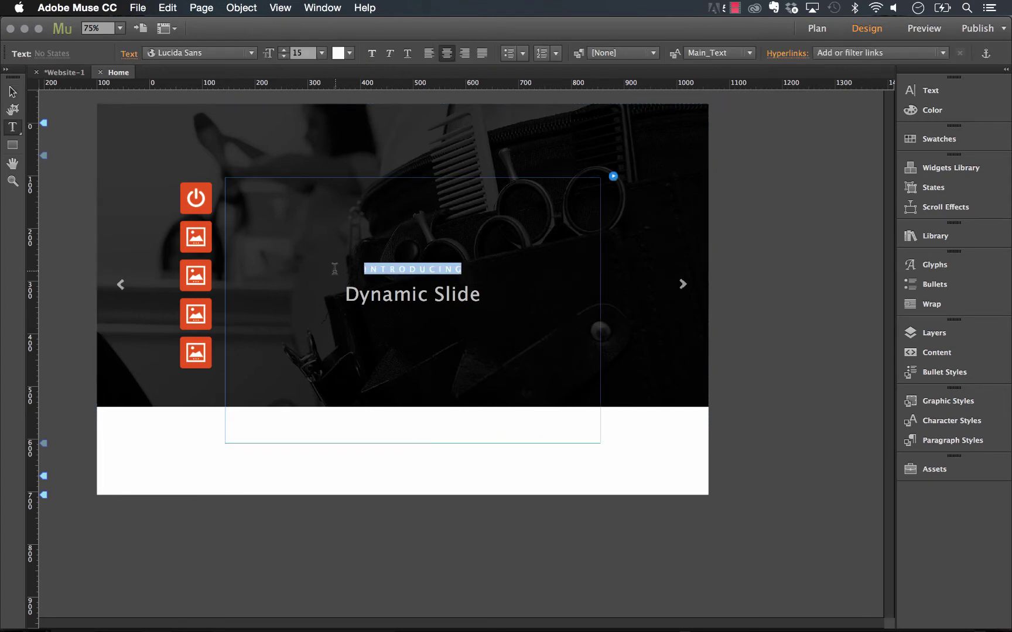
text(MuseThemes.com)
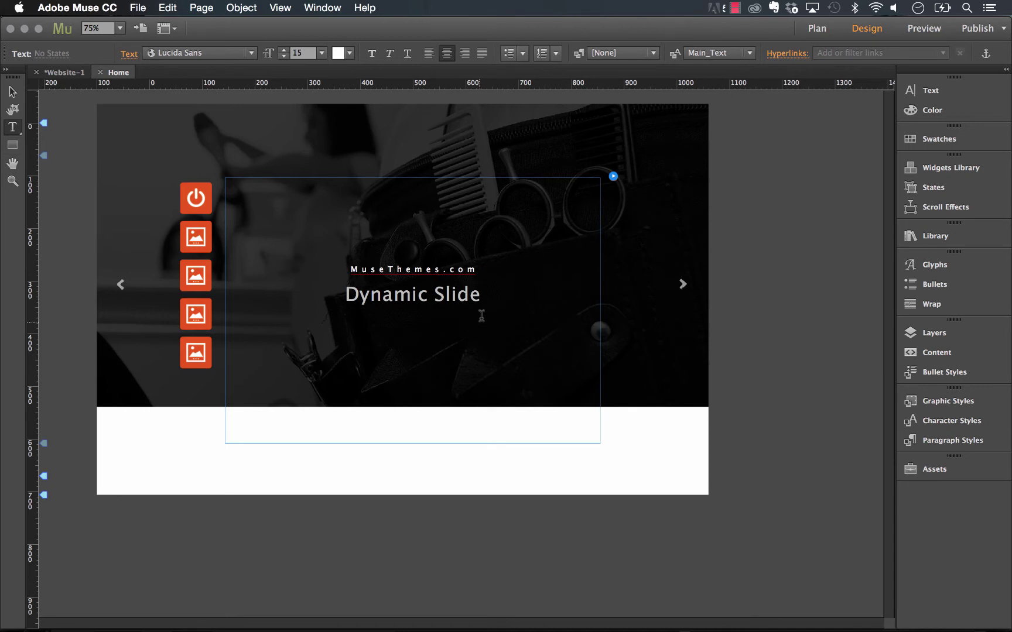
Replace the Dynamic Slide line in the caption with "New Widget!" and deselect the caption
drag(485, 295, 331, 293)
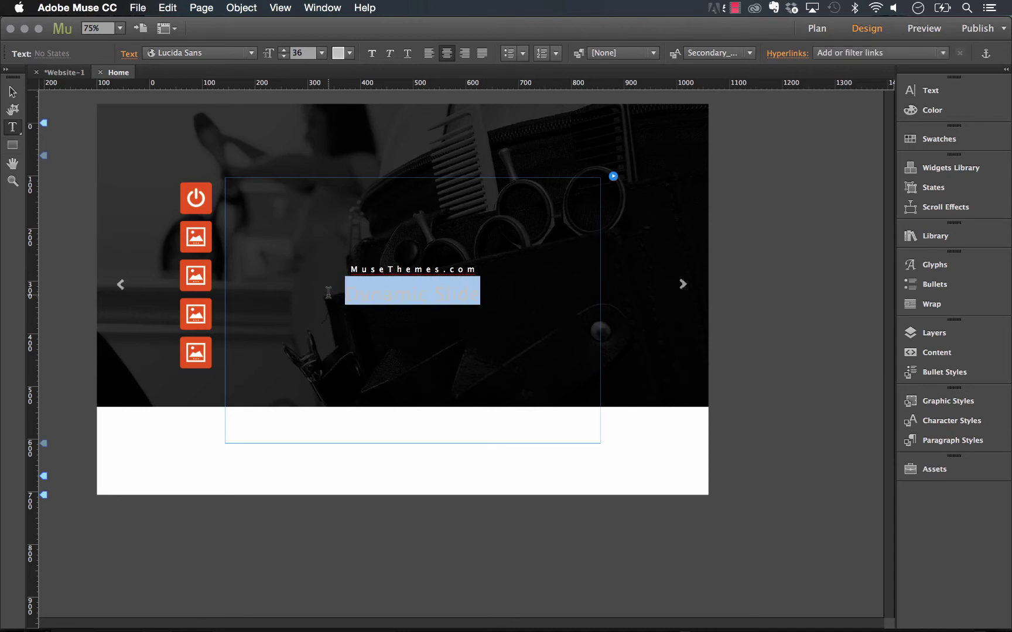
text(New Widget!)
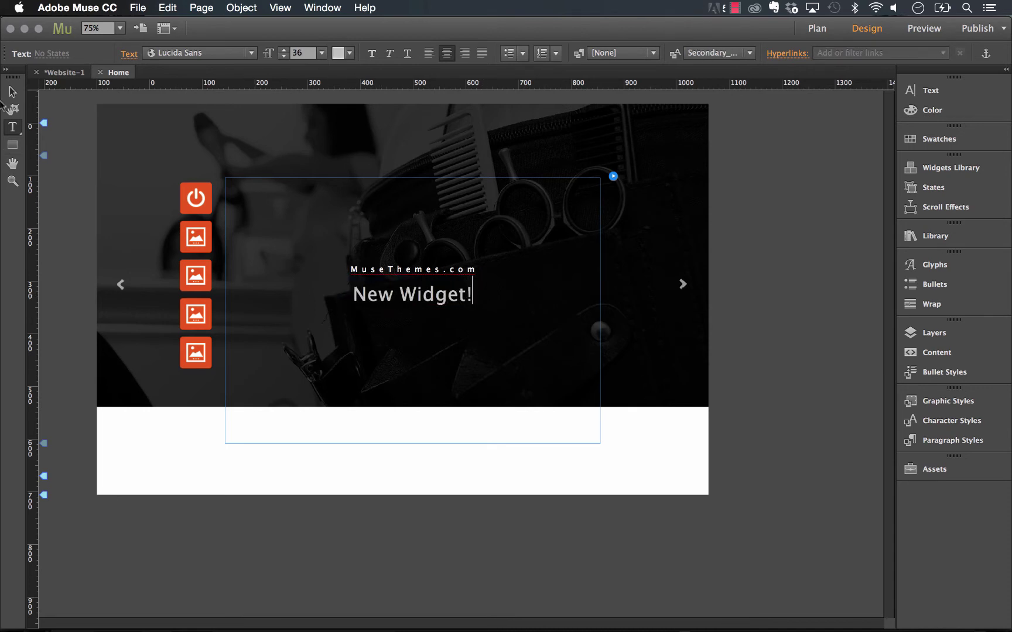
key(Escape)
click(746, 253)
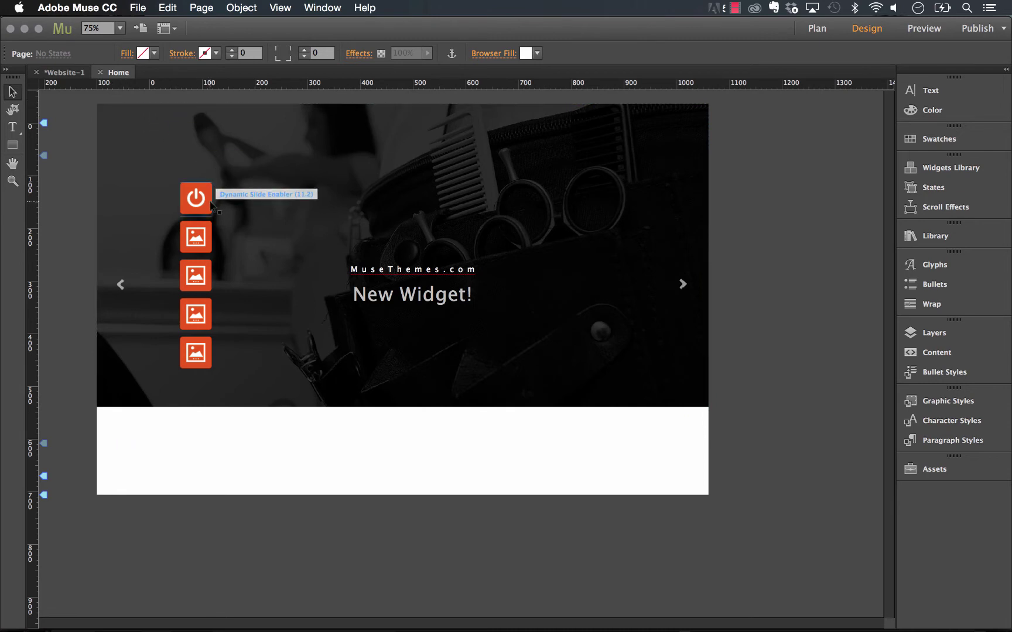
Create a new site with the default settings and open its Home page for design
click(143, 7)
click(156, 26)
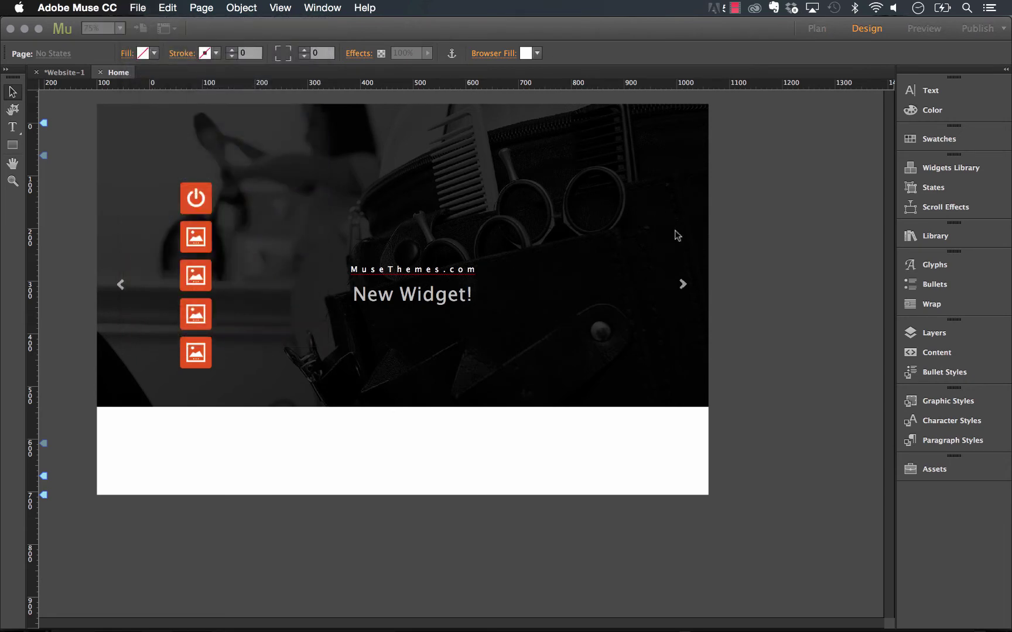
click(655, 456)
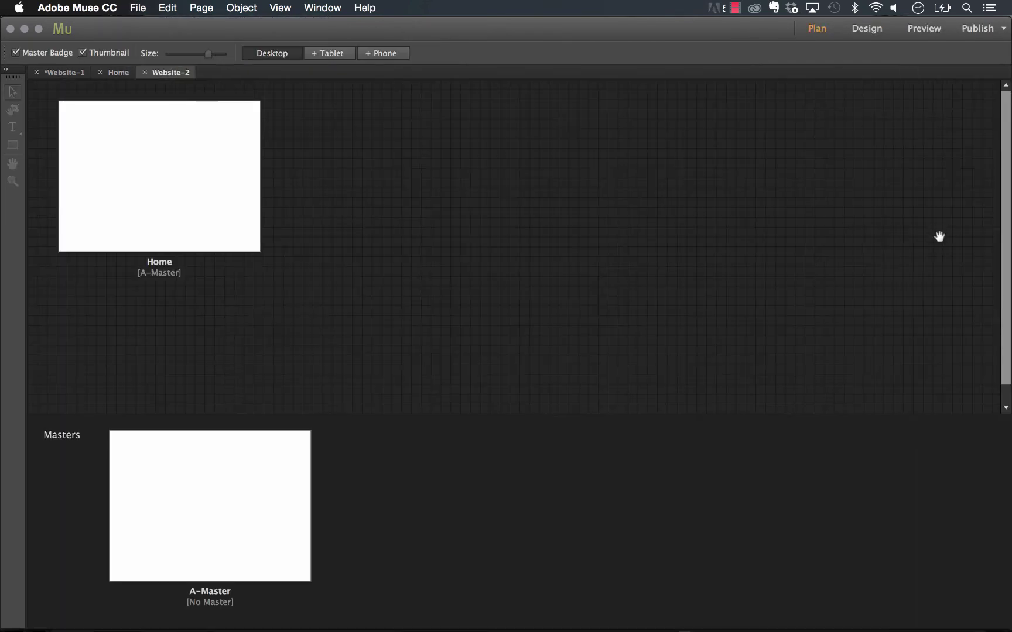
double_click(193, 170)
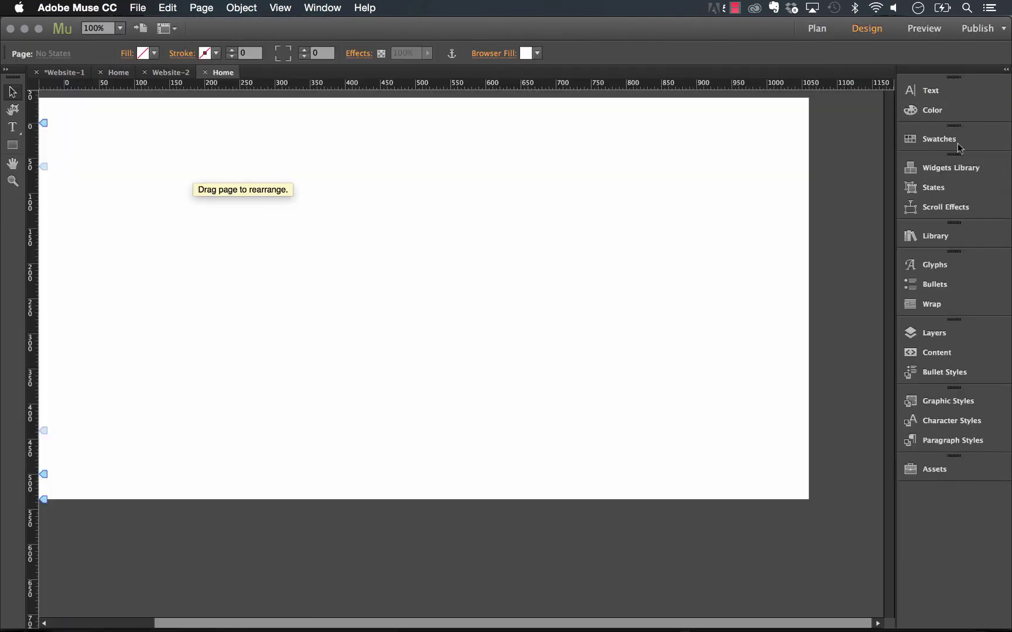
Place a Basic slideshow widget on the Home page at about X 121, Y 57, and deselect it
click(940, 170)
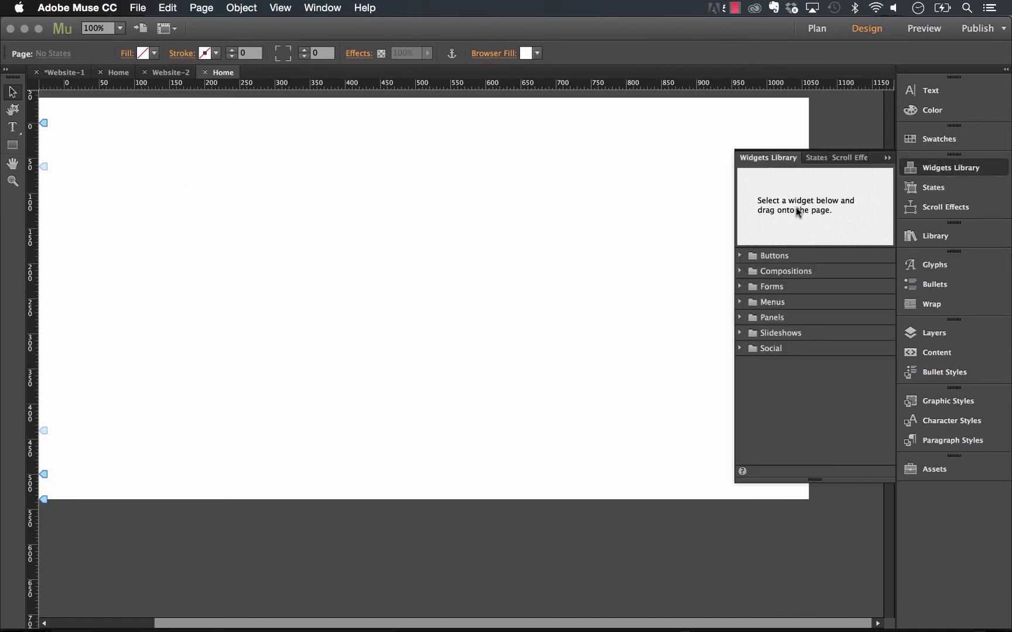
click(738, 334)
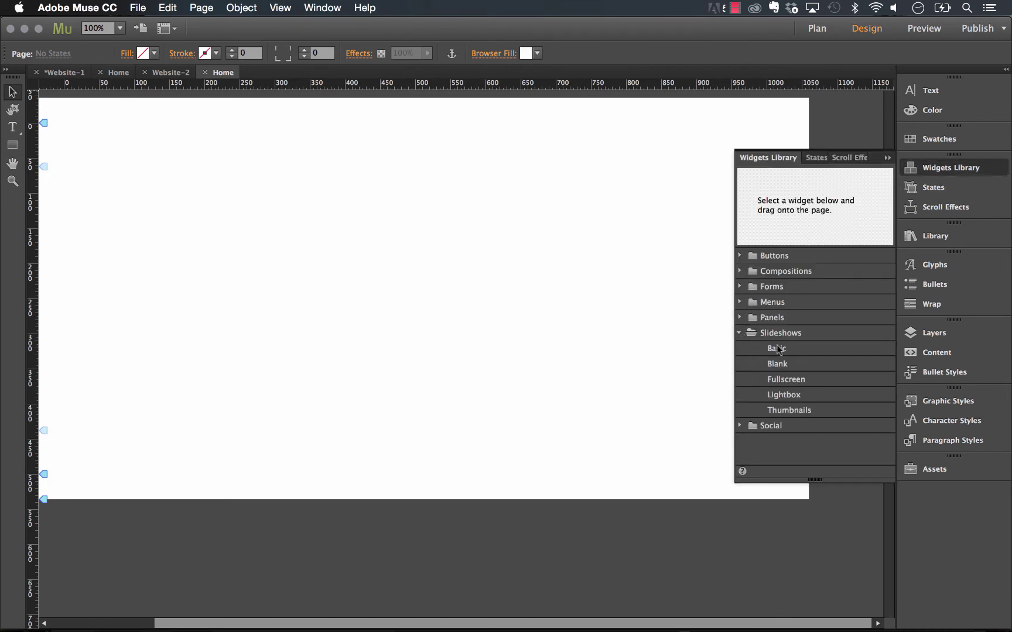
drag(777, 352, 148, 166)
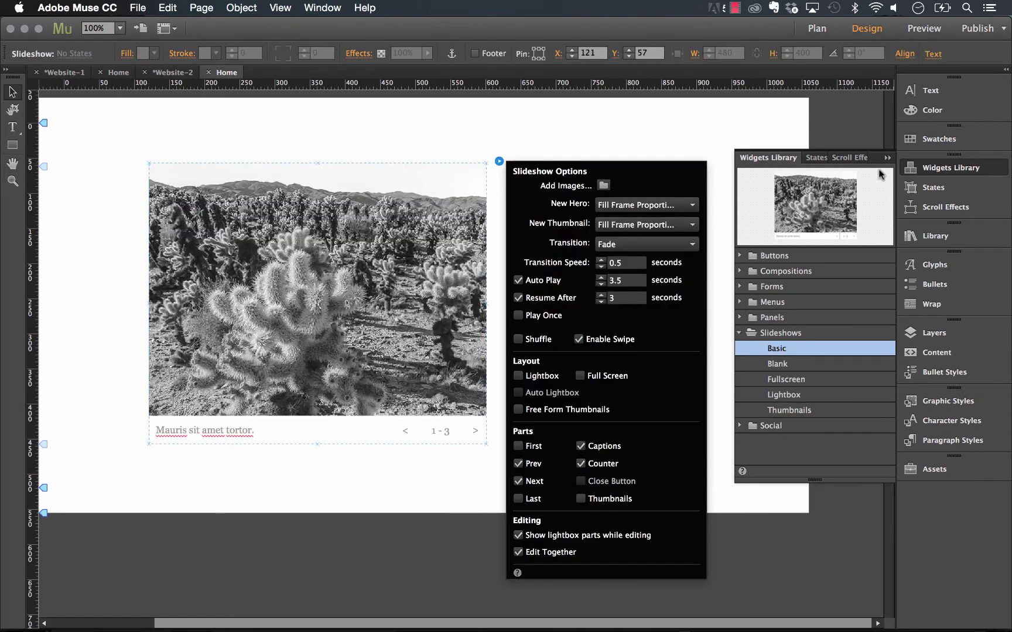
click(709, 232)
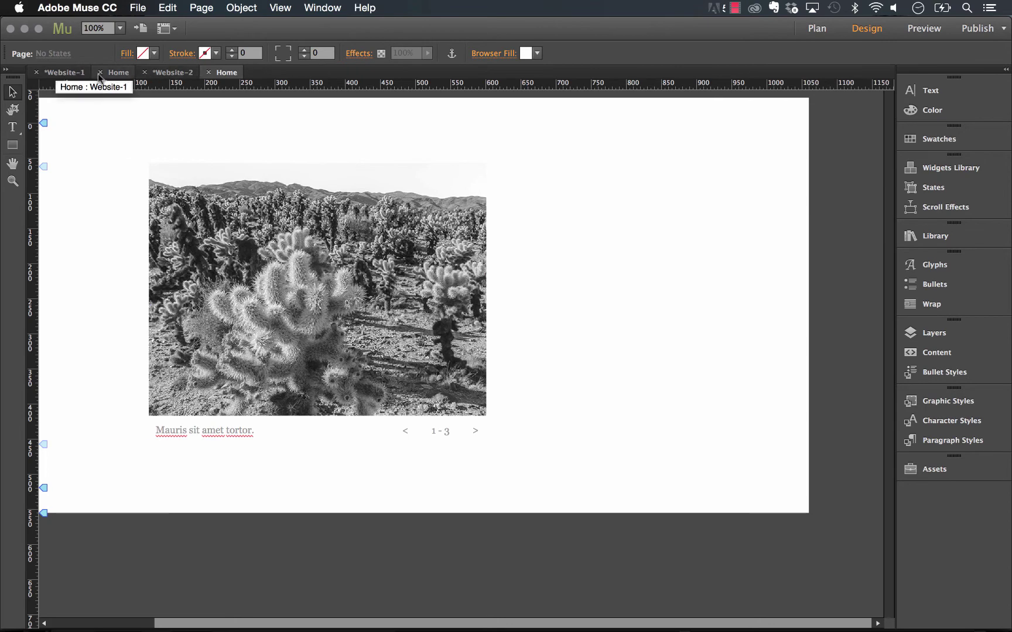
Copy the Dynamic Slide Enabler and first Individual Slide Animation component from the Website-1 Home page, placing them beside the new site's slideshow
click(114, 72)
click(250, 229)
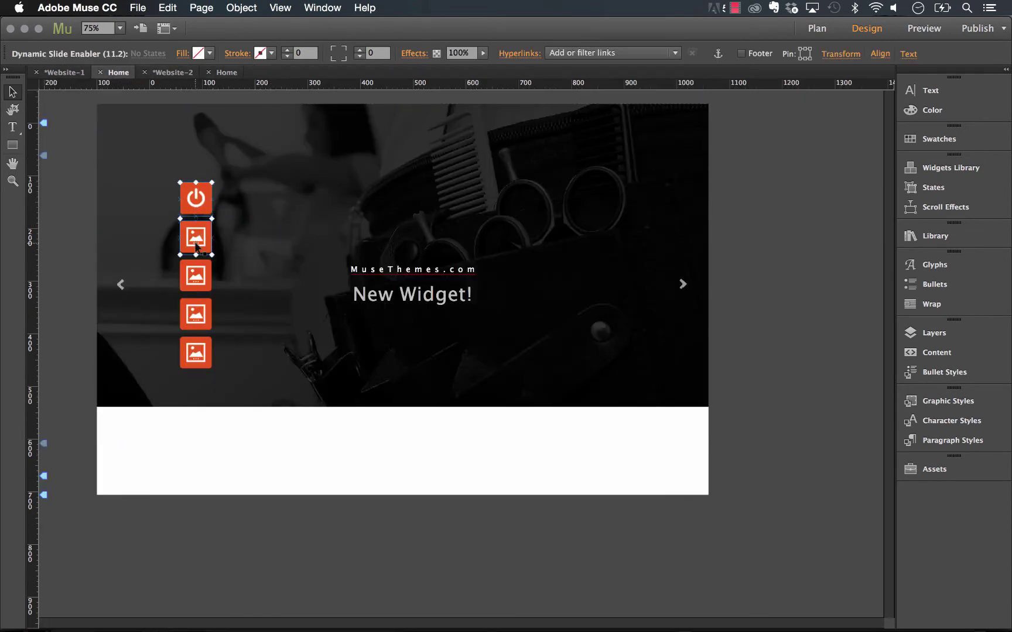
click(212, 179)
click(226, 72)
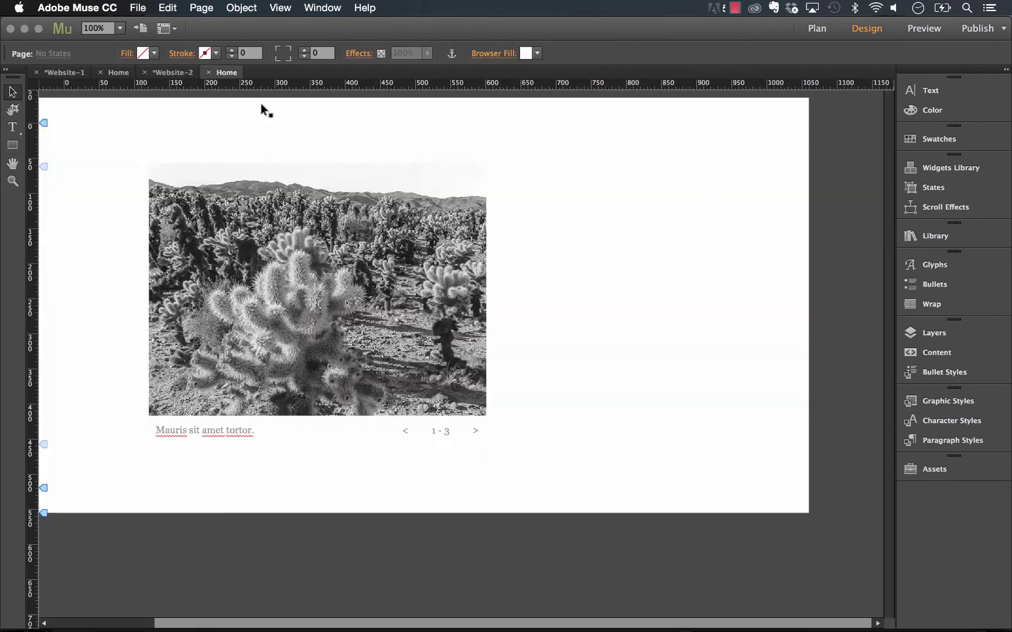
drag(476, 322, 561, 204)
click(563, 203)
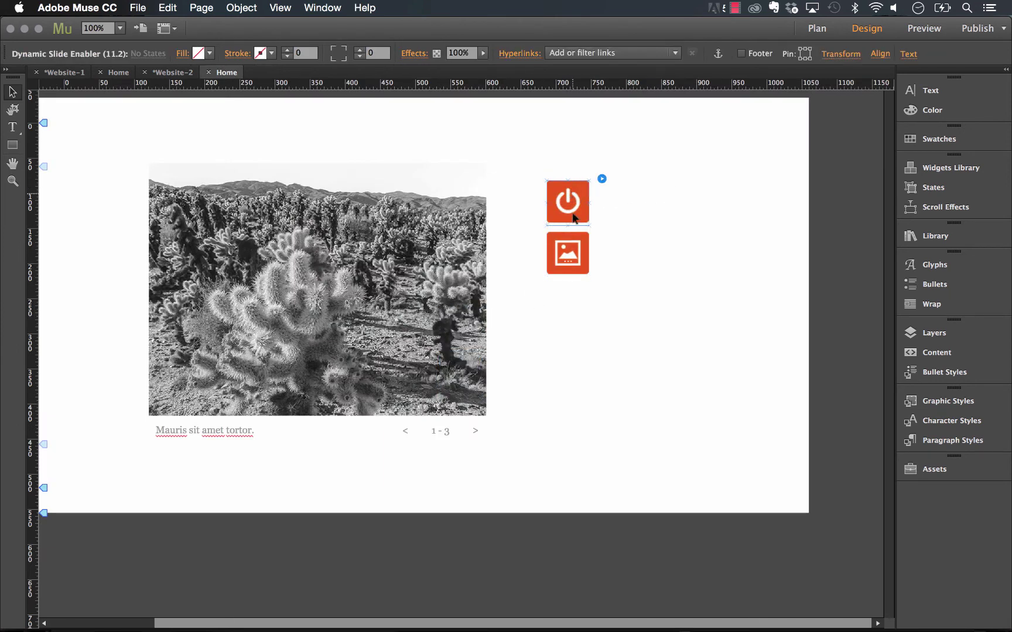
Review the slide number and graphic style names in the Individual Slide Animation component's options
click(580, 261)
click(602, 230)
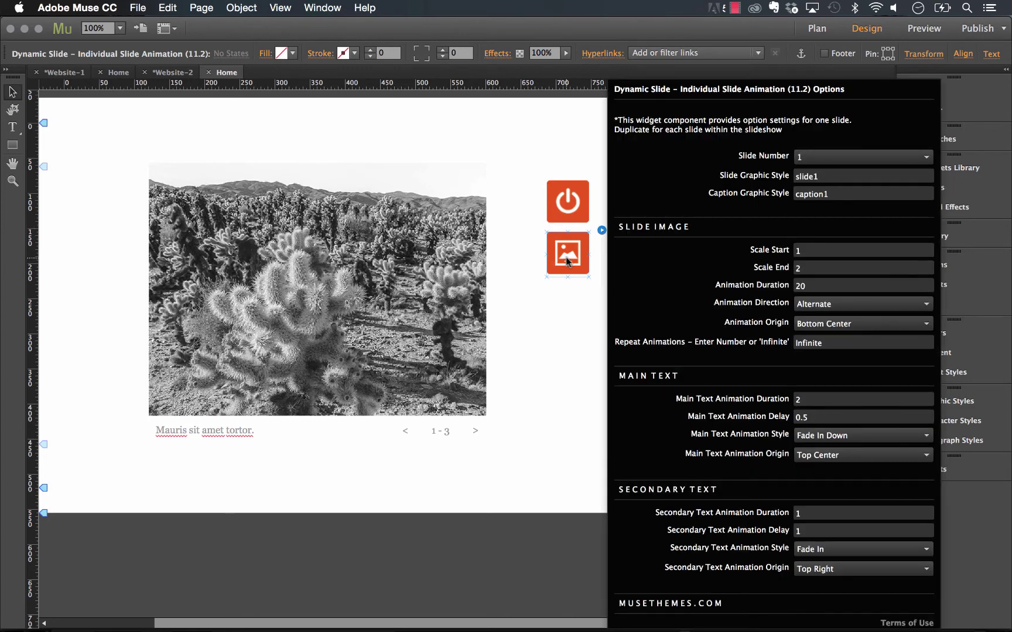
click(512, 209)
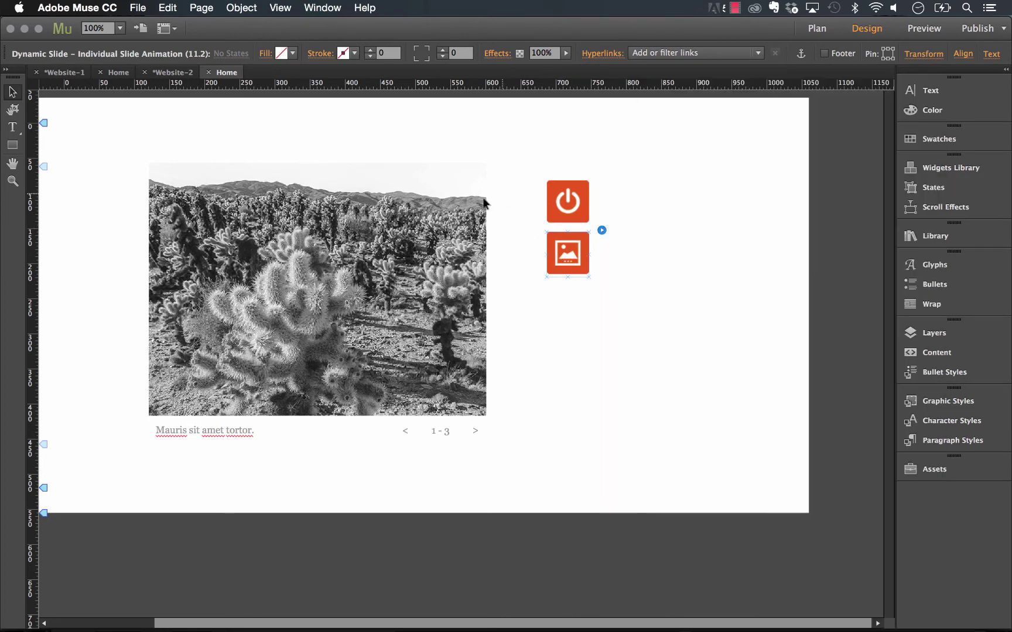
Create a graphic style named "slide1" from the slideshow's hero image
click(375, 240)
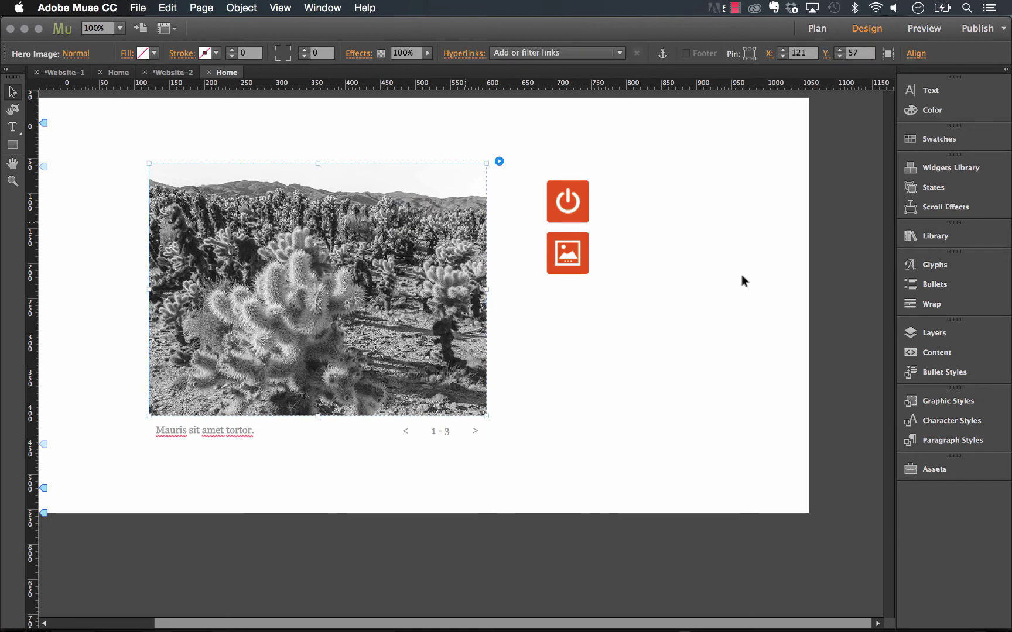
click(951, 402)
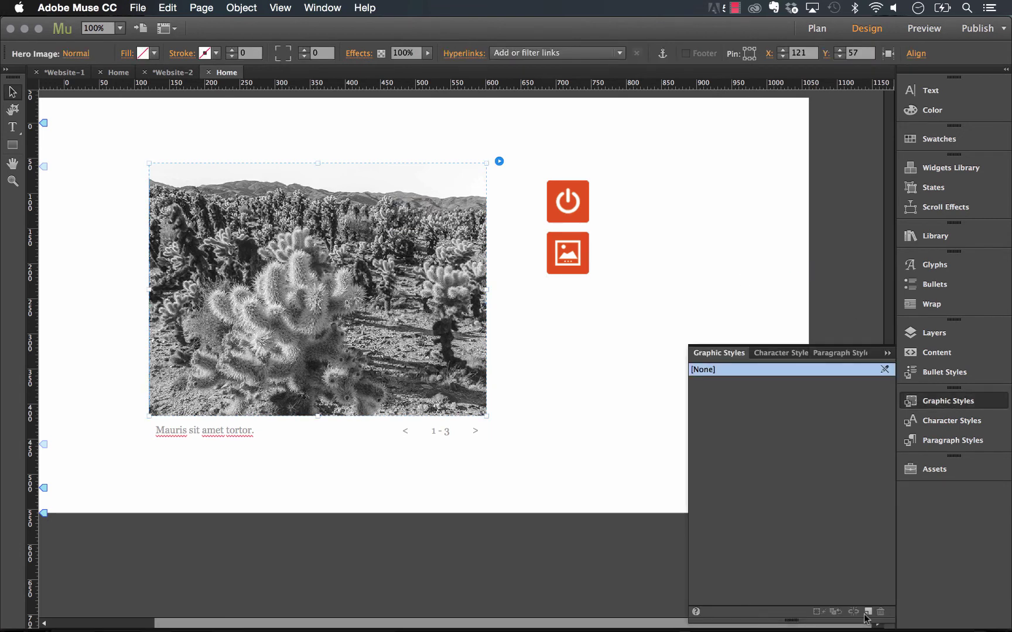
double_click(699, 384)
text(slide1)
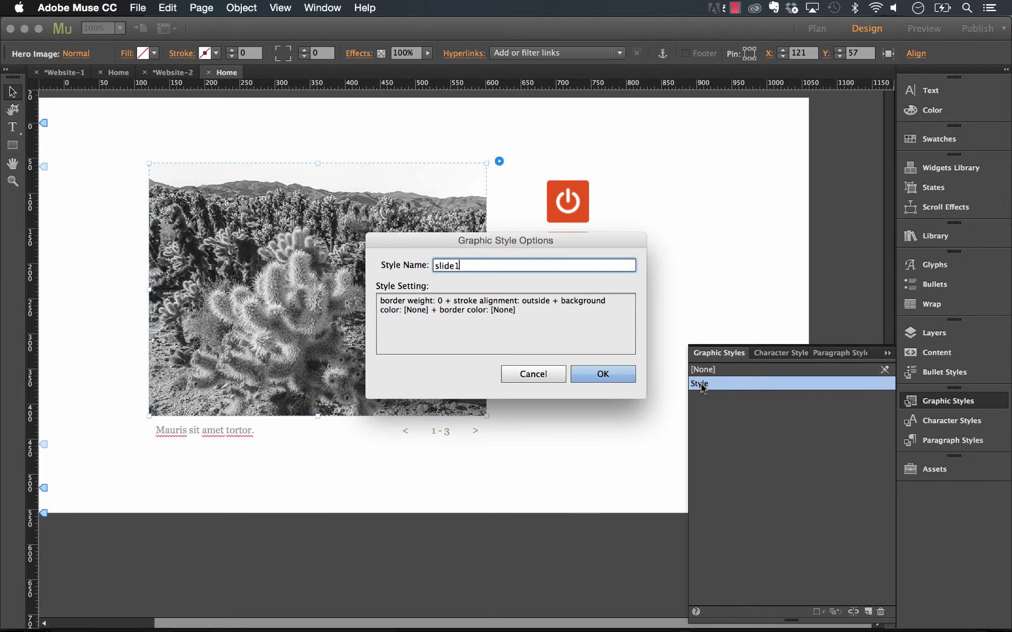
click(619, 379)
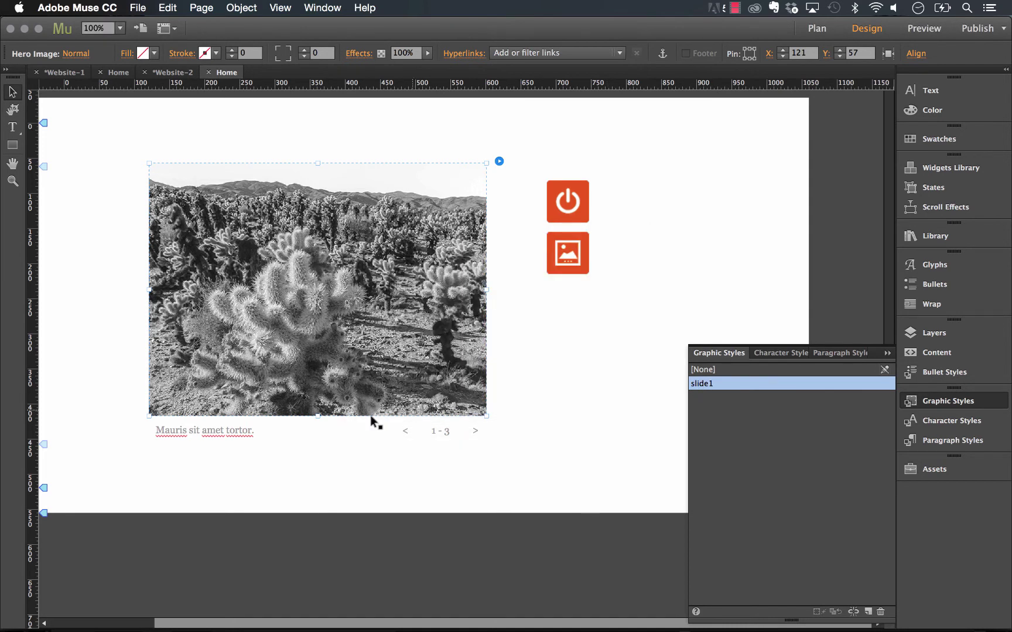
Create a graphic style named "caption1" from the slideshow's caption box
click(245, 432)
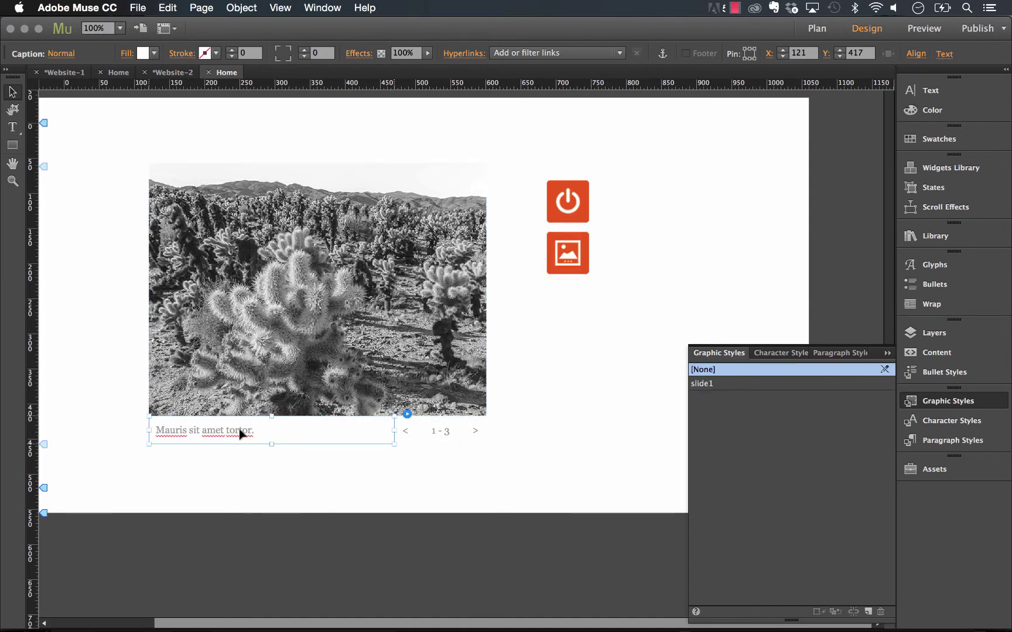
double_click(700, 398)
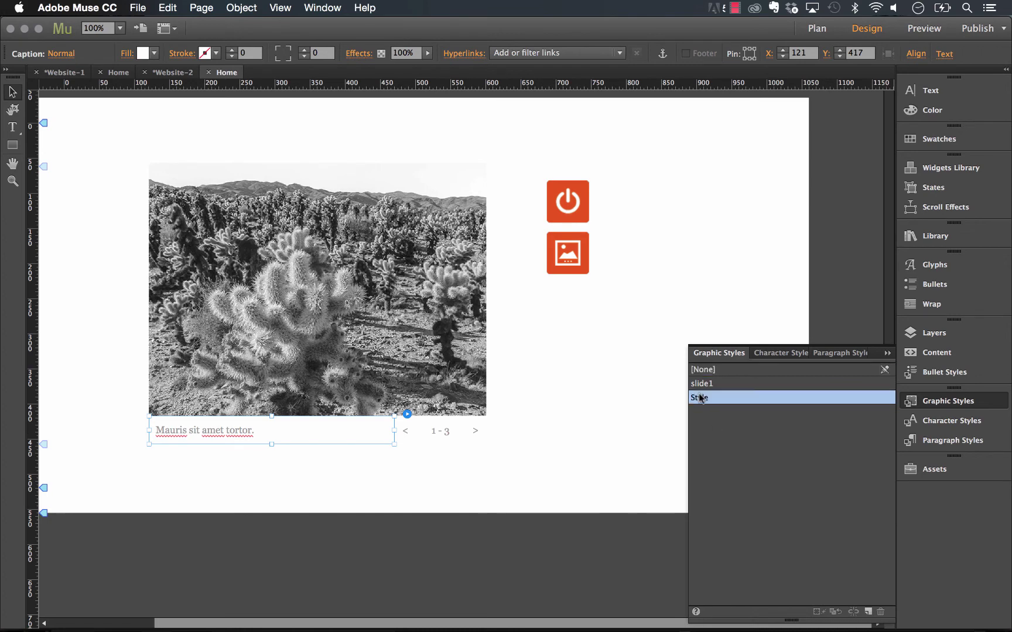
text(caption1)
key(Return)
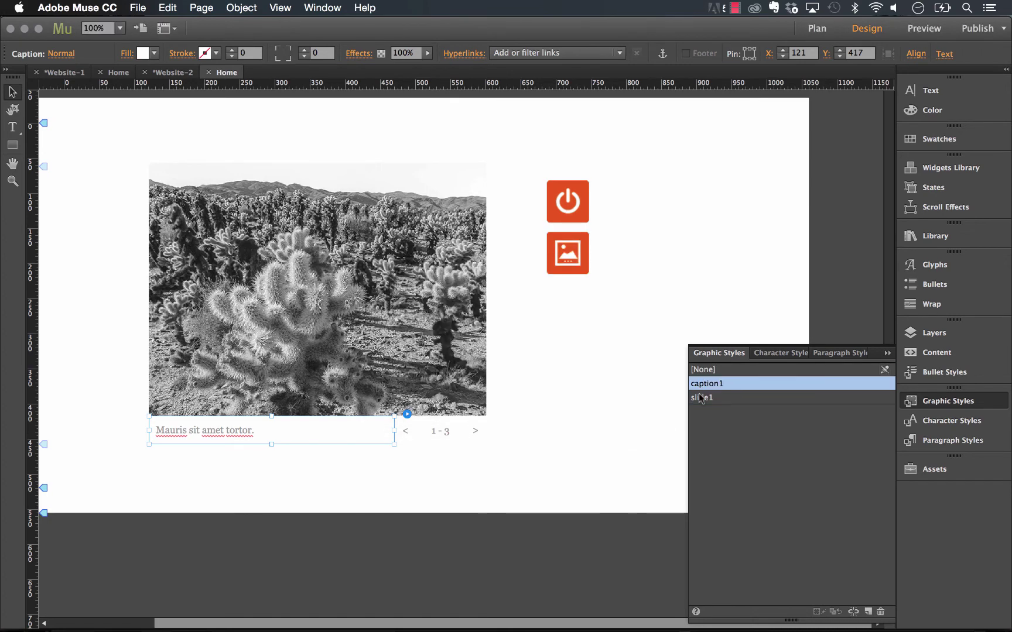
Check the slide and caption style names in the Individual Slide Animation options against the new graphic styles
click(710, 229)
click(583, 257)
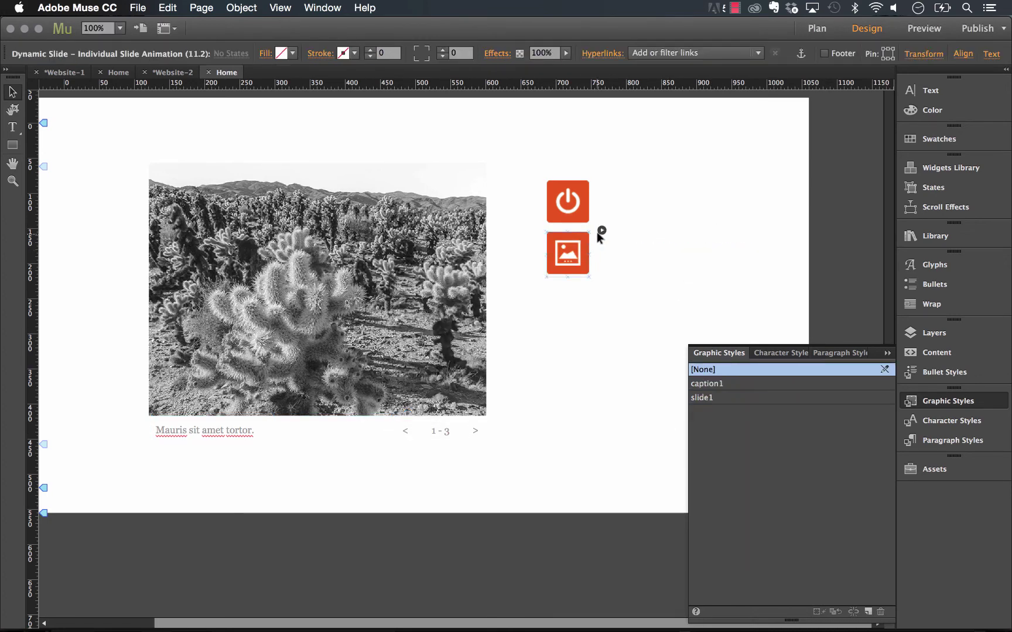
click(601, 230)
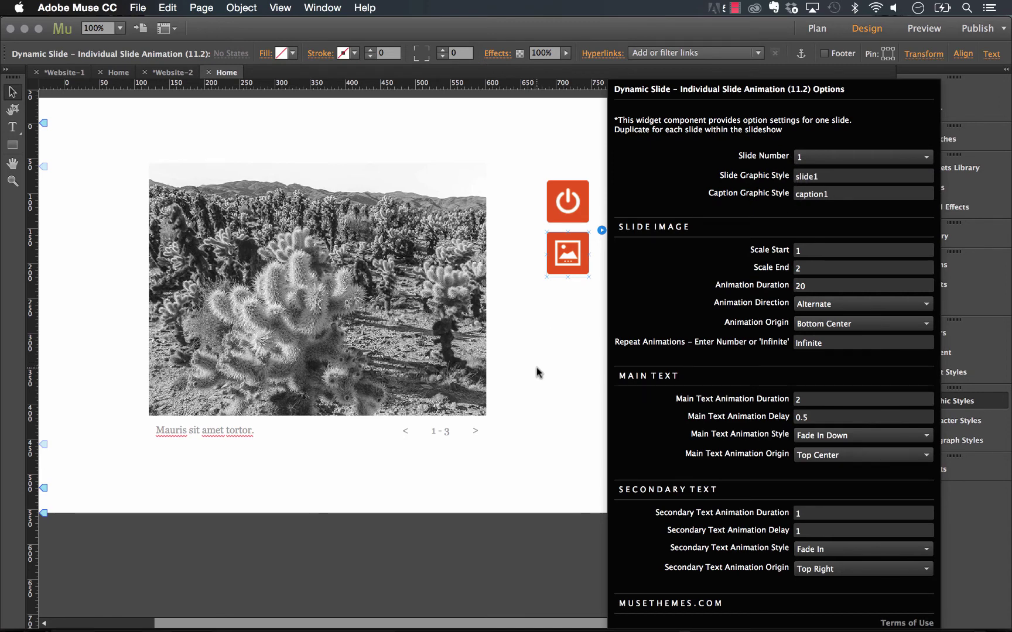
Create a character style named "Main_Text" on the caption's full text and leave text editing
click(243, 432)
click(232, 429)
double_click(235, 429)
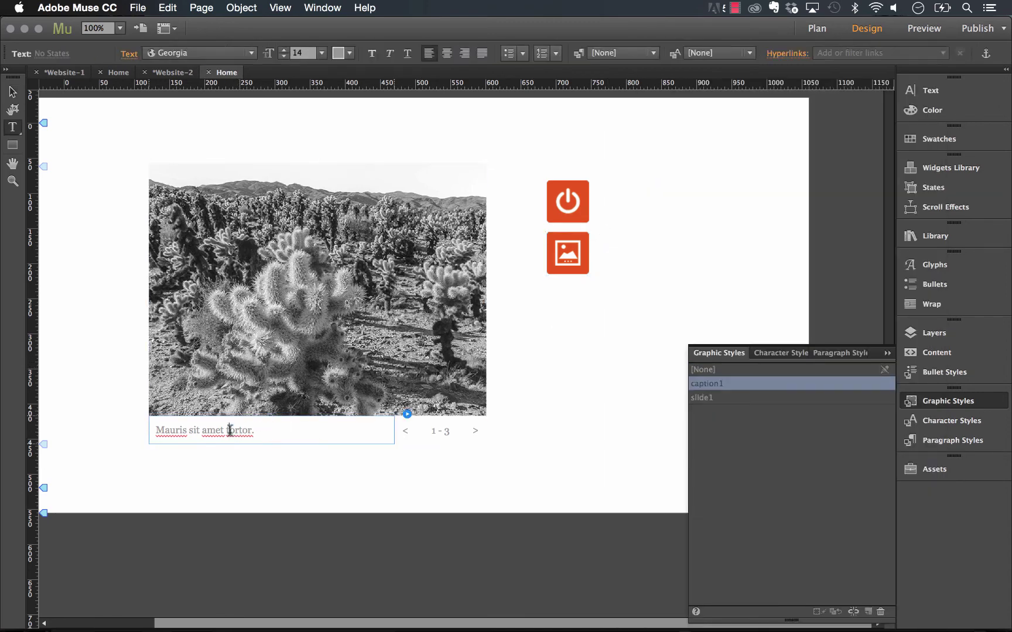
key(super+a)
drag(266, 429, 138, 428)
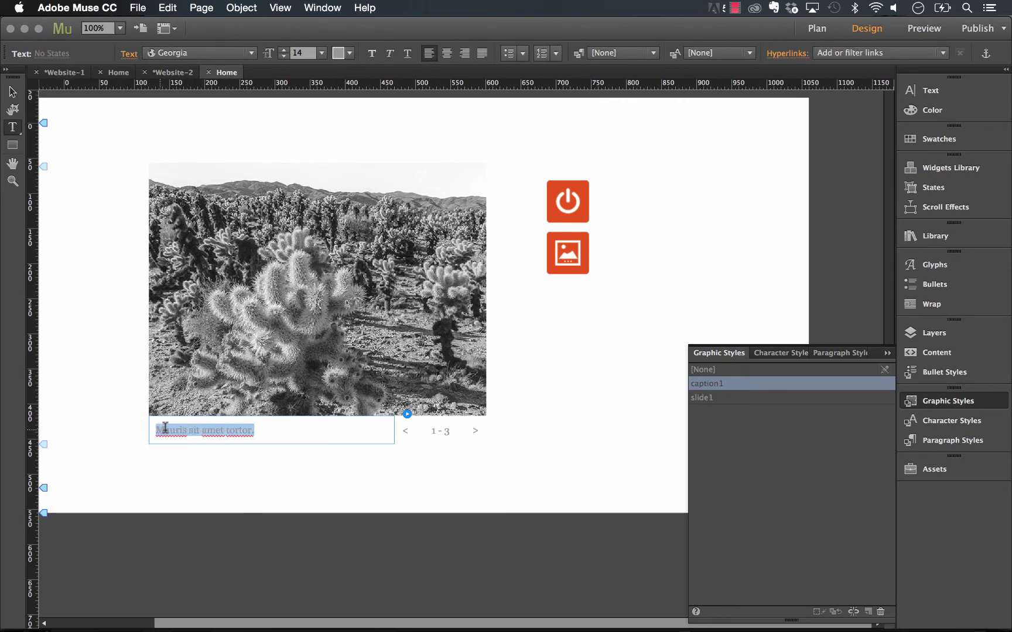
click(966, 420)
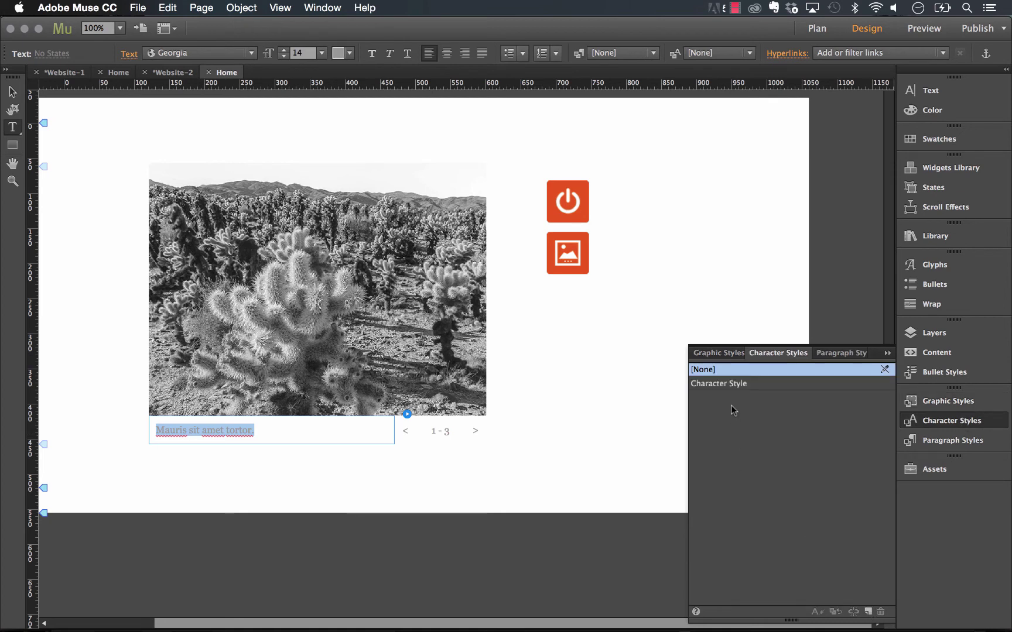
double_click(719, 383)
text(Main_Text)
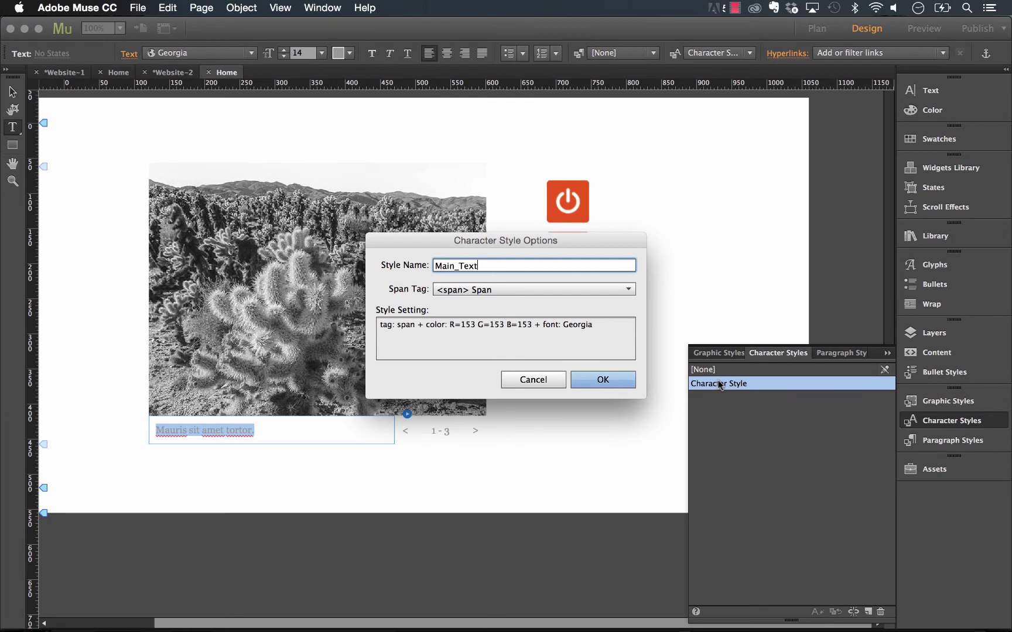
click(613, 384)
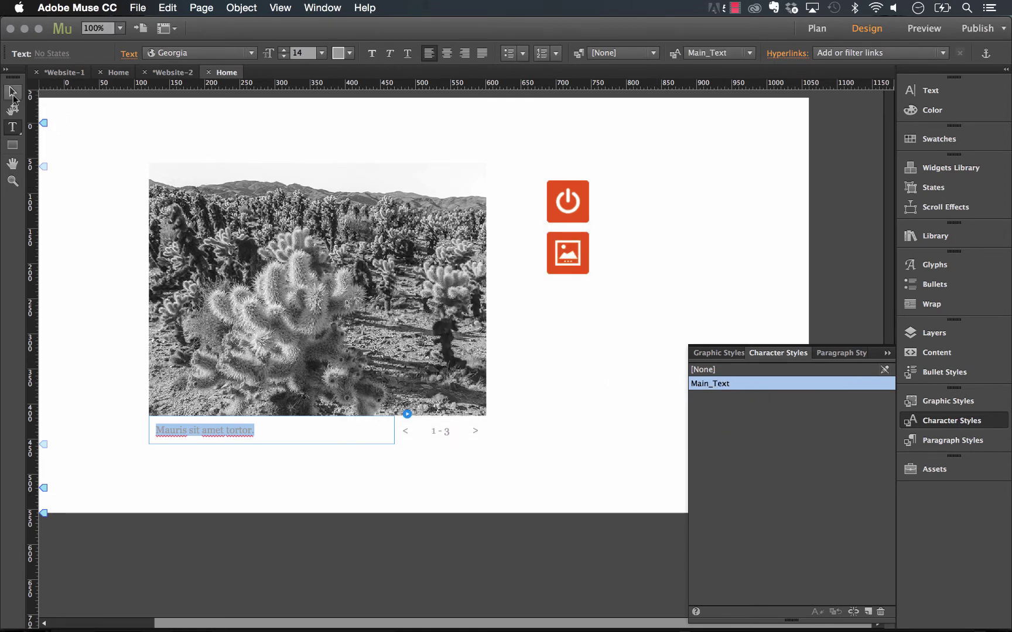
click(12, 94)
Inspect the character style used by the MuseThemes.com line on the Website-1 Home page, and return to the new site's Home page
click(117, 72)
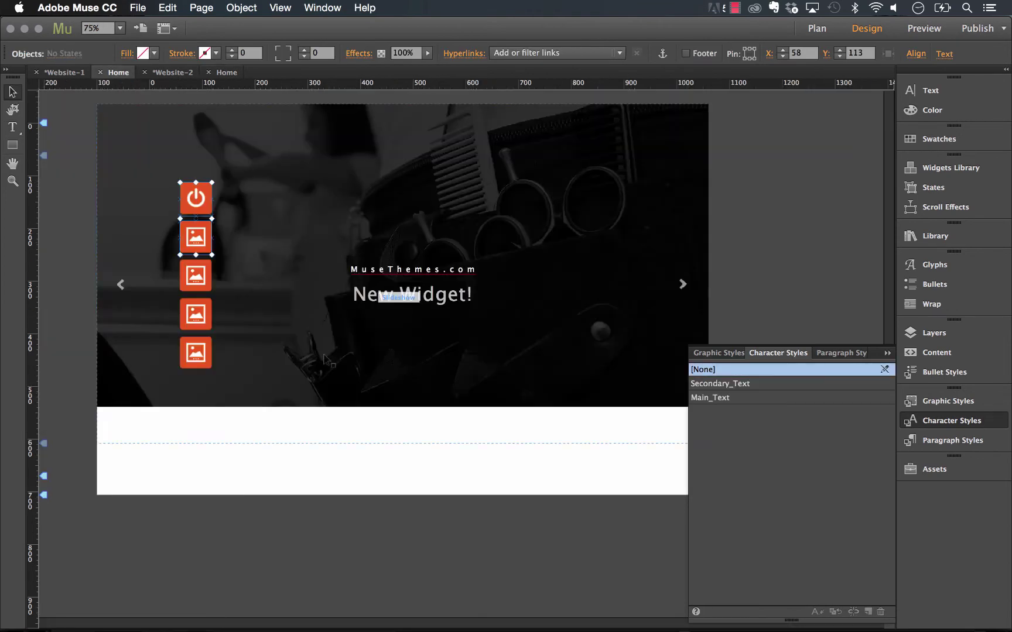
click(416, 274)
double_click(415, 270)
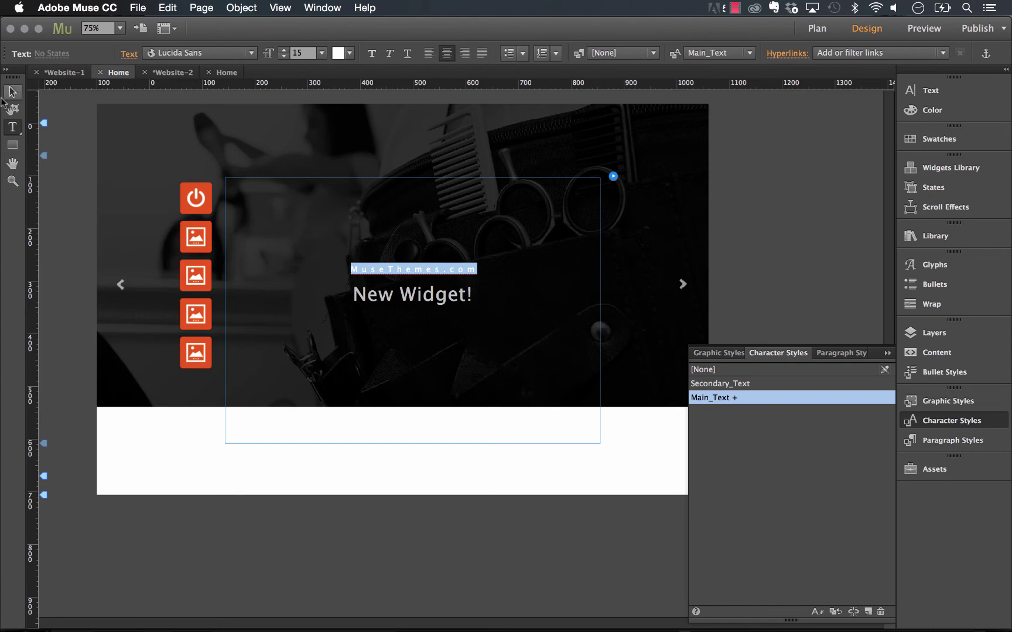
click(12, 93)
click(225, 73)
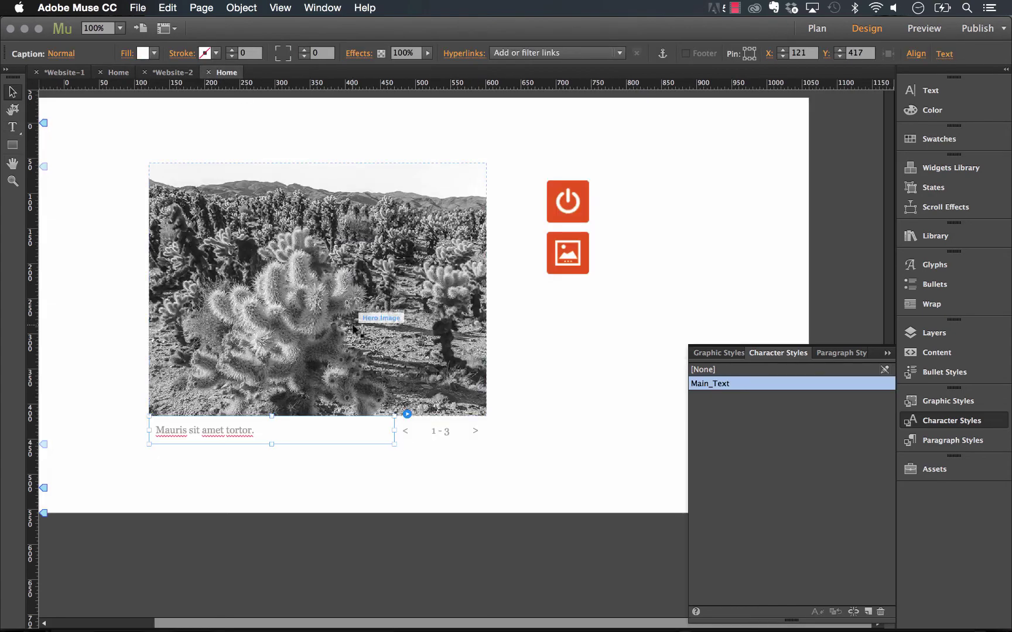
Check the character style applied to the new slideshow's caption text, and deselect the caption
click(239, 436)
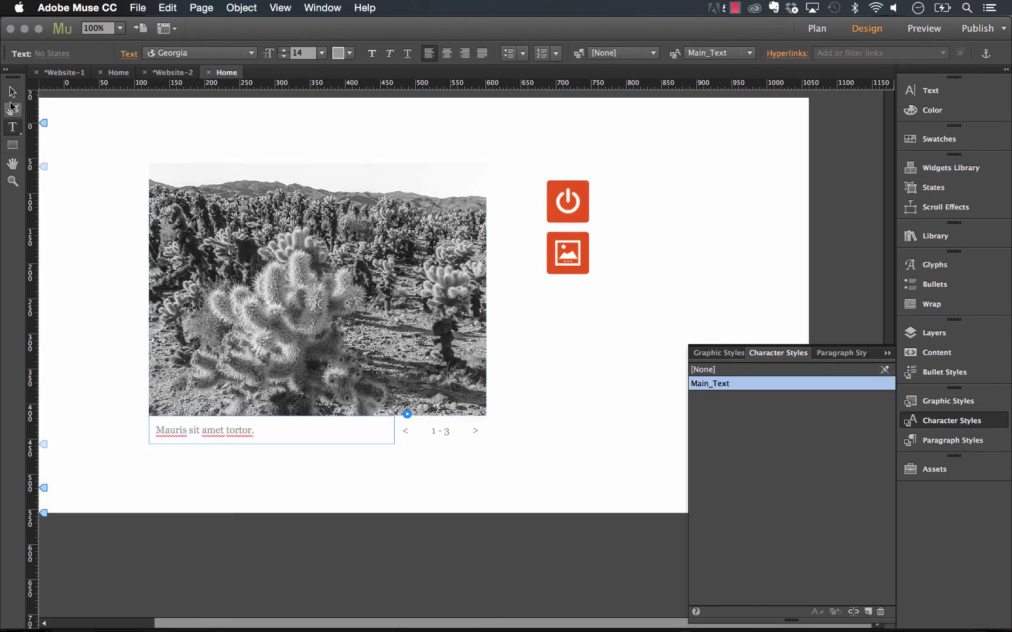
click(12, 93)
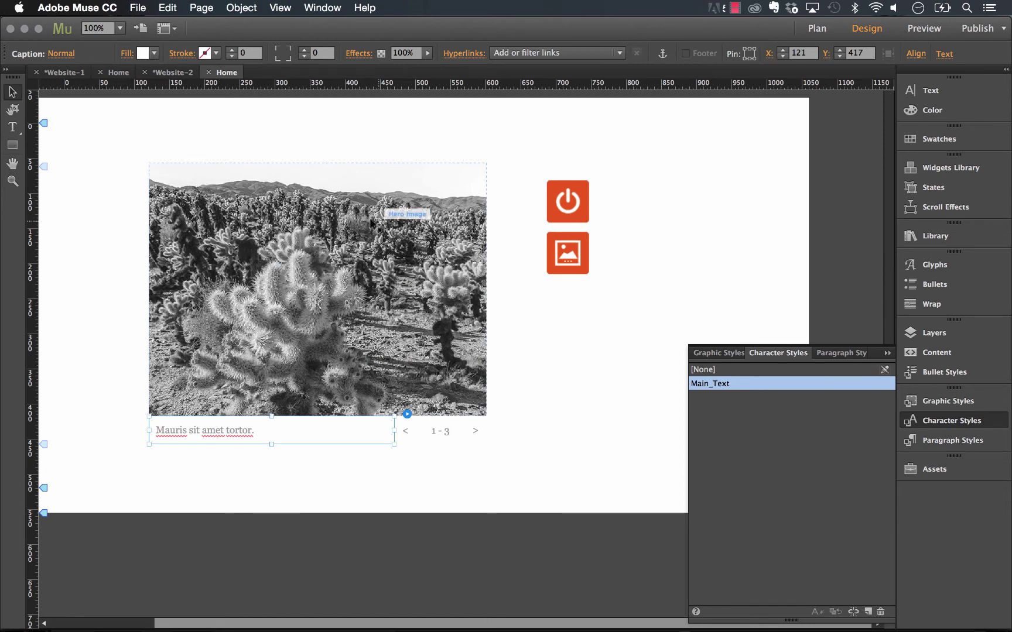
click(337, 119)
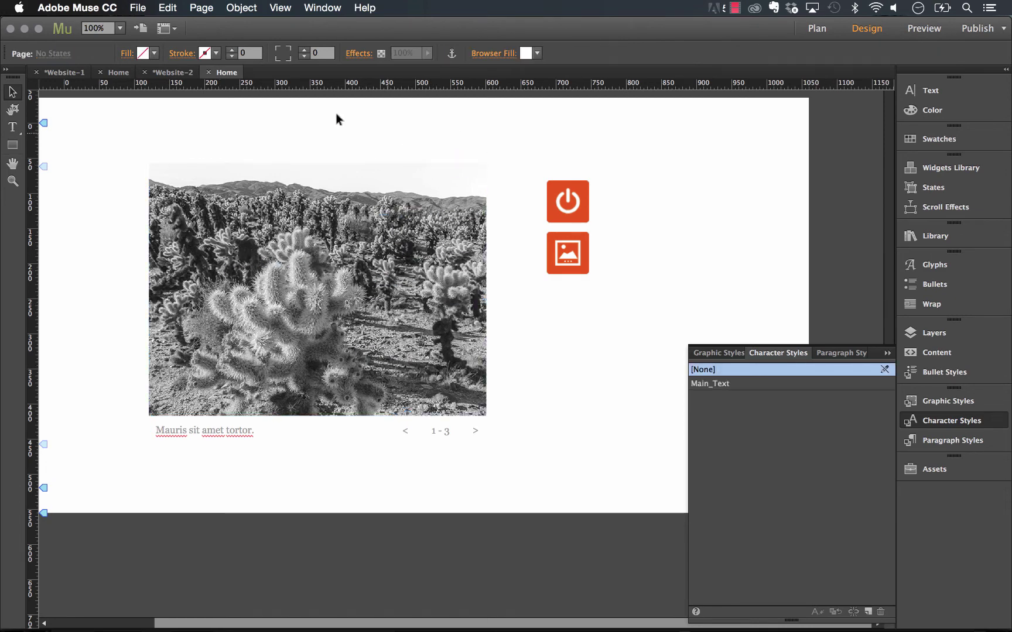
Preview the new page in the browser and go back to the previous slide
click(138, 8)
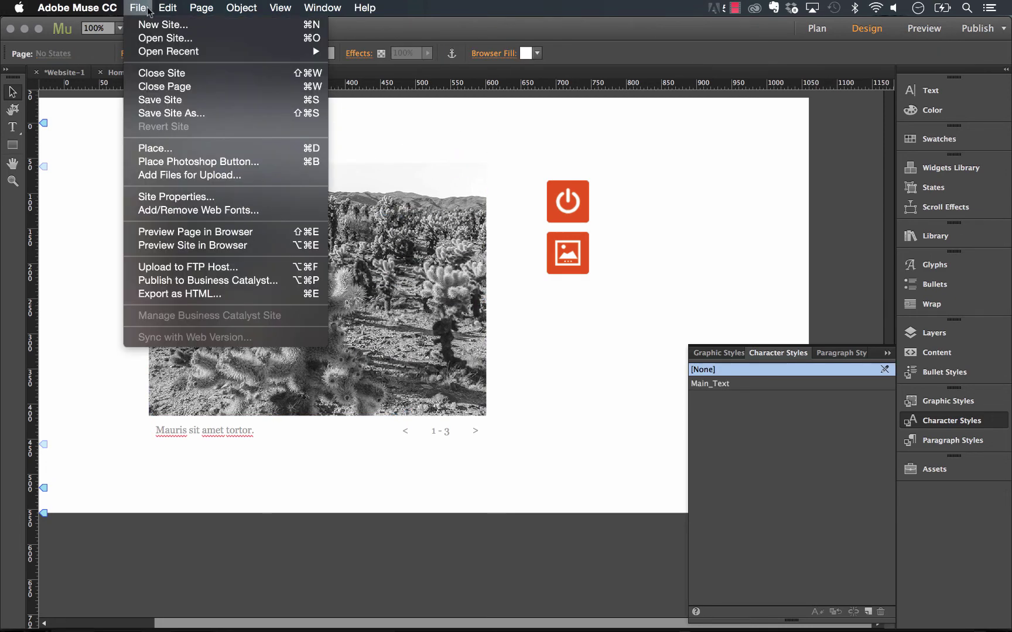
click(176, 232)
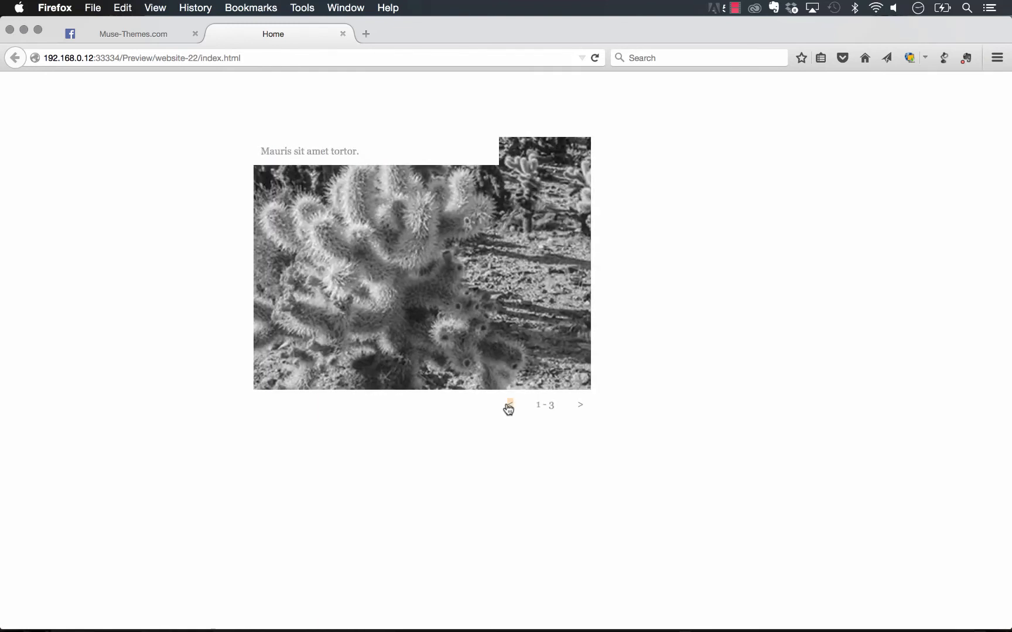
click(509, 405)
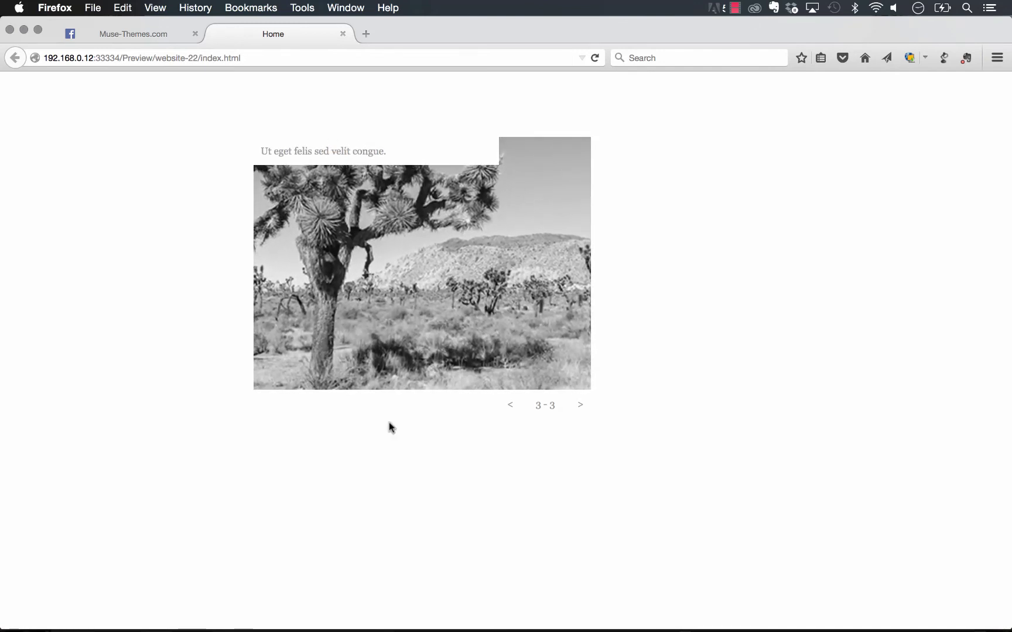
Return to Adobe Muse and set the Individual Slide Animation widget's slide image to Scale End 3, Animation Duration 10 and Animation Origin Top Right
click(269, 606)
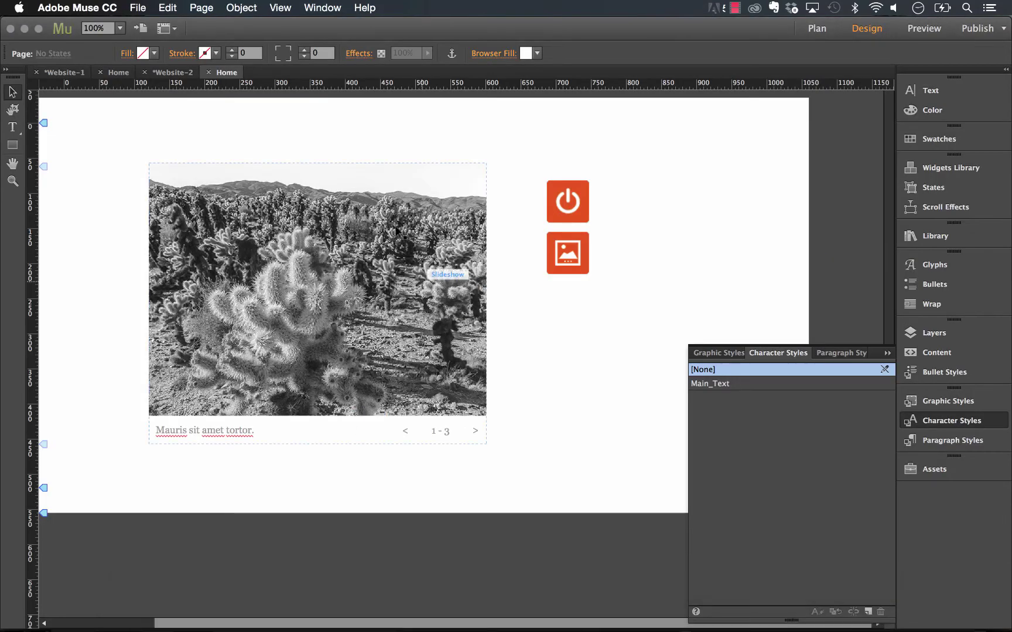
click(568, 250)
click(601, 230)
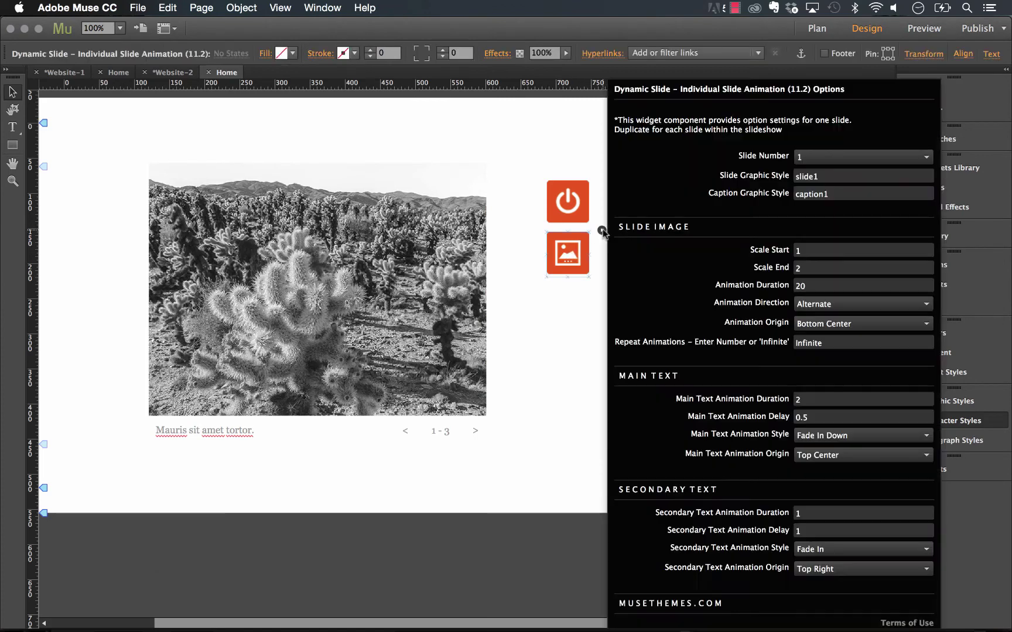
double_click(810, 268)
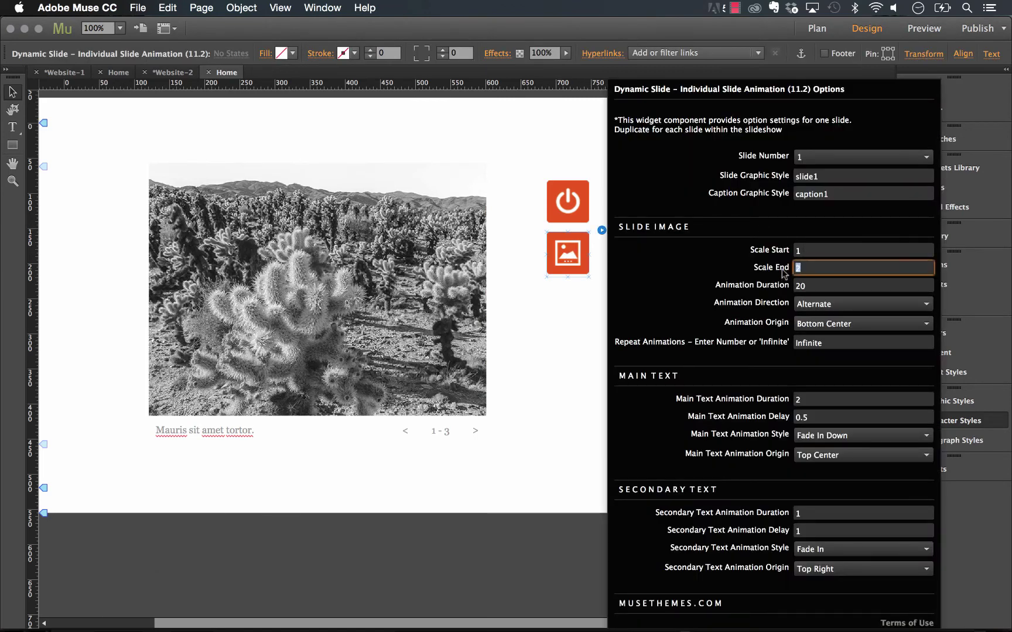
double_click(817, 285)
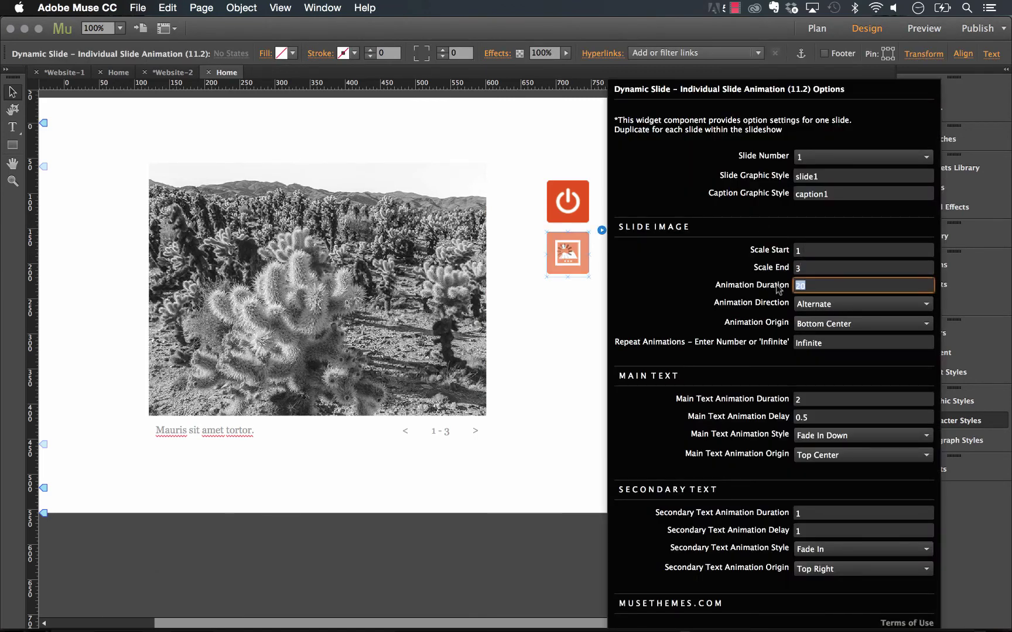
text(10)
key(Tab)
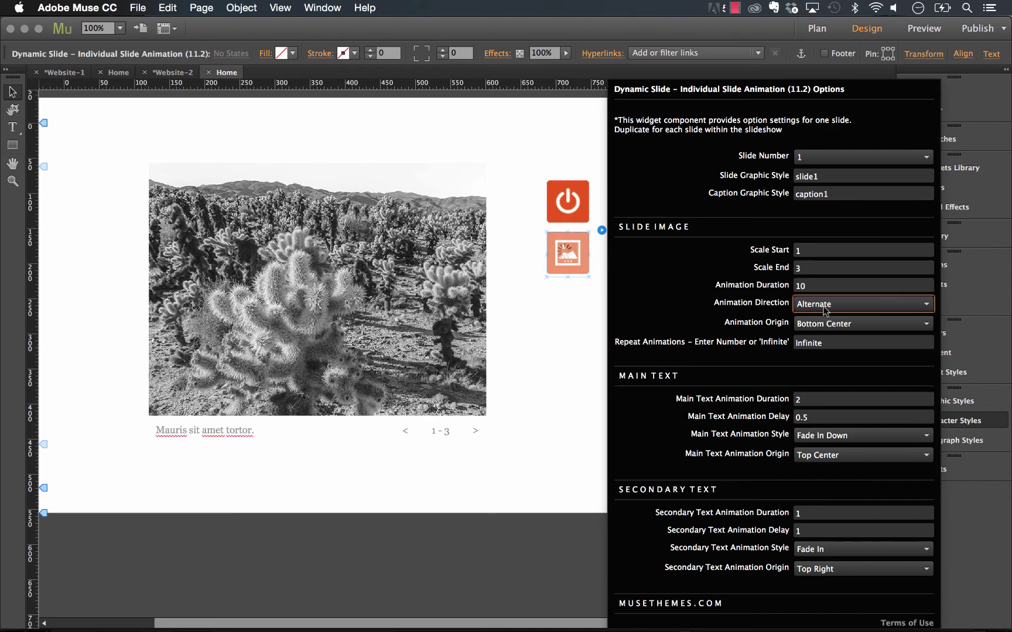
click(821, 326)
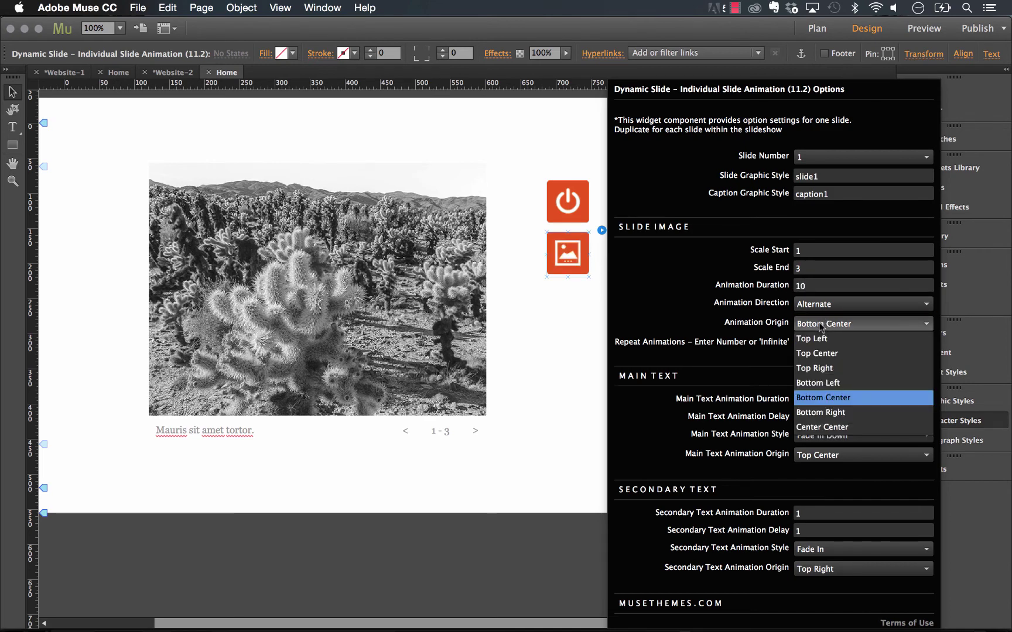
click(823, 369)
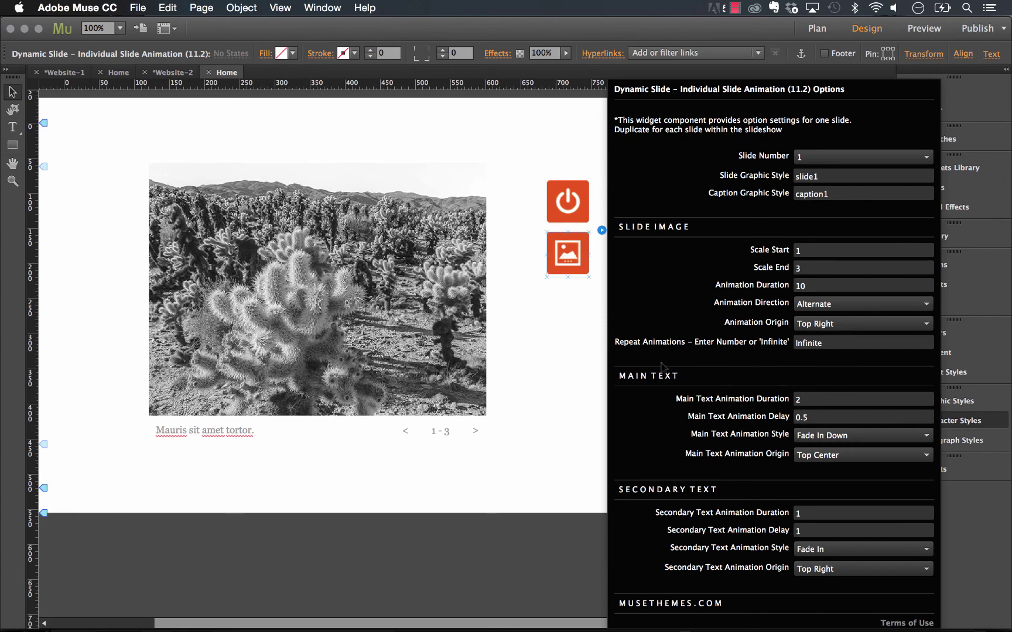
Set the widget's Main Text Animation Style to Zoom In and its Main Text Animation Origin to Bottom Left
click(817, 438)
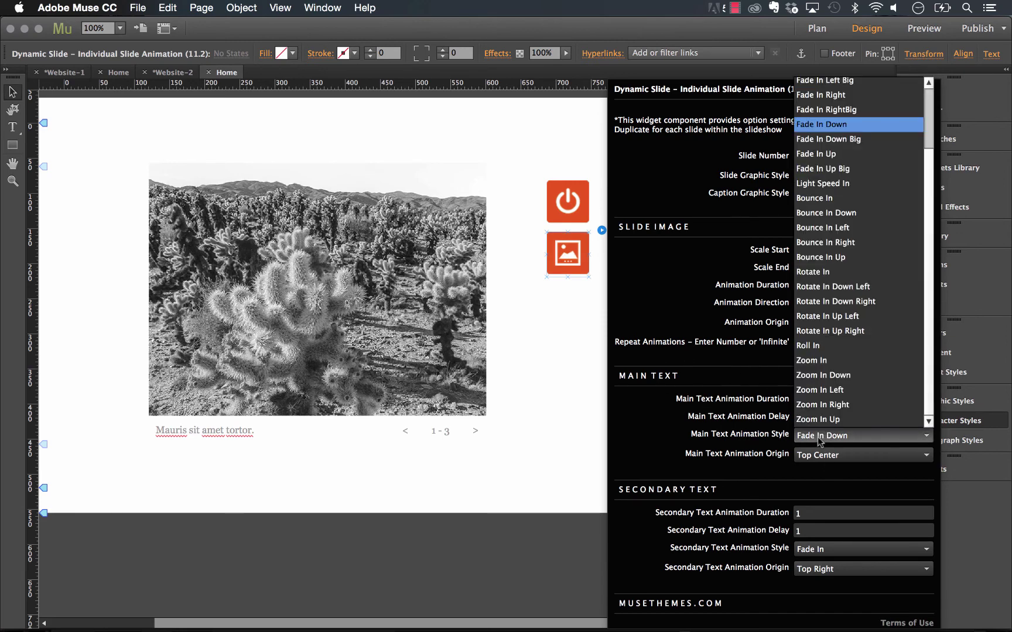
click(820, 361)
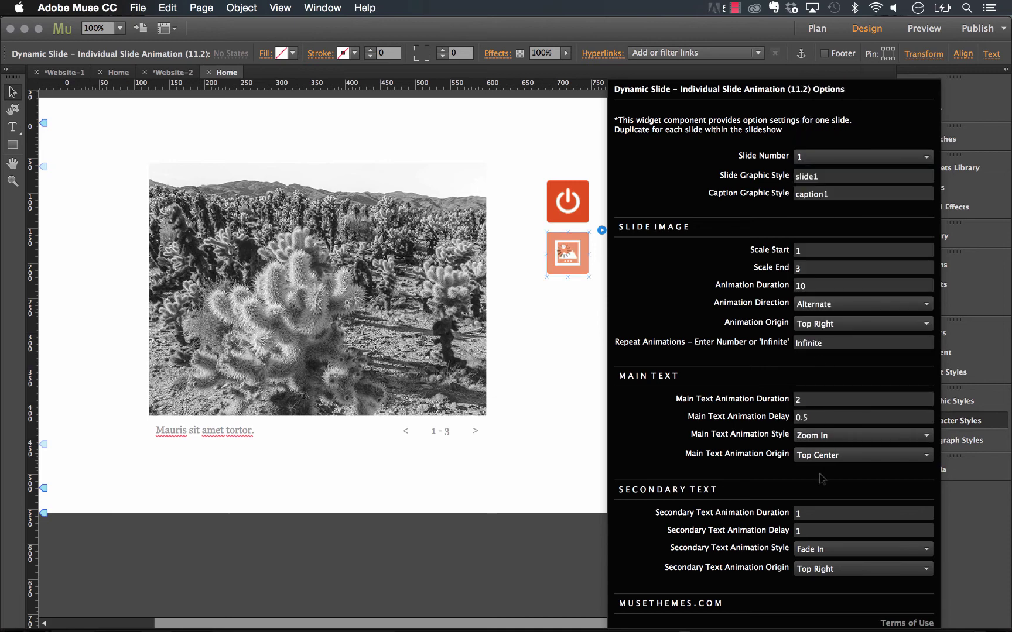
click(822, 456)
click(820, 515)
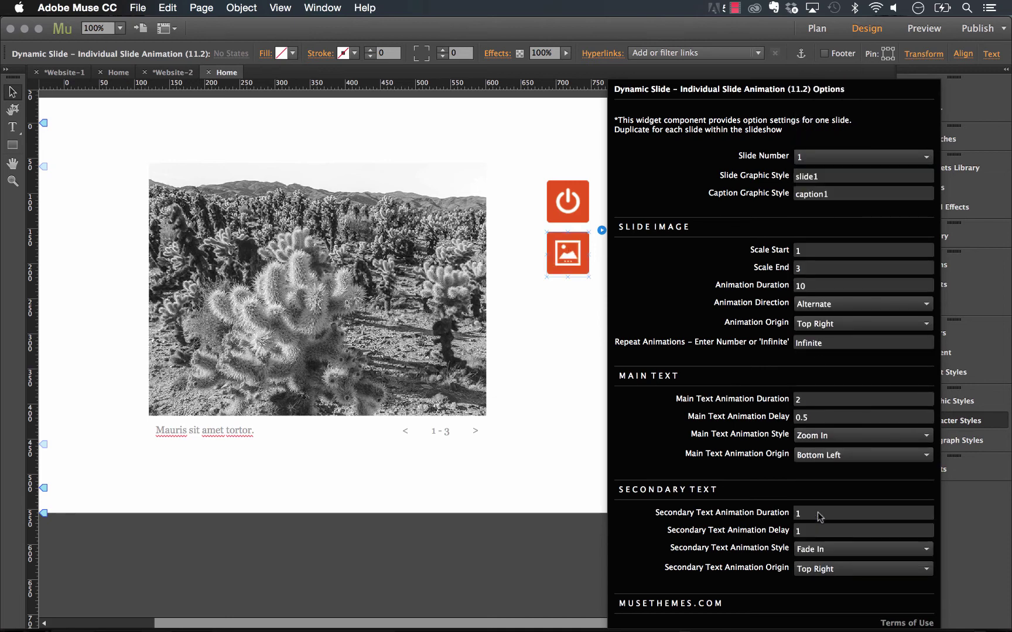
Select the slideshow's caption box and remove its fill colour
click(300, 436)
click(299, 435)
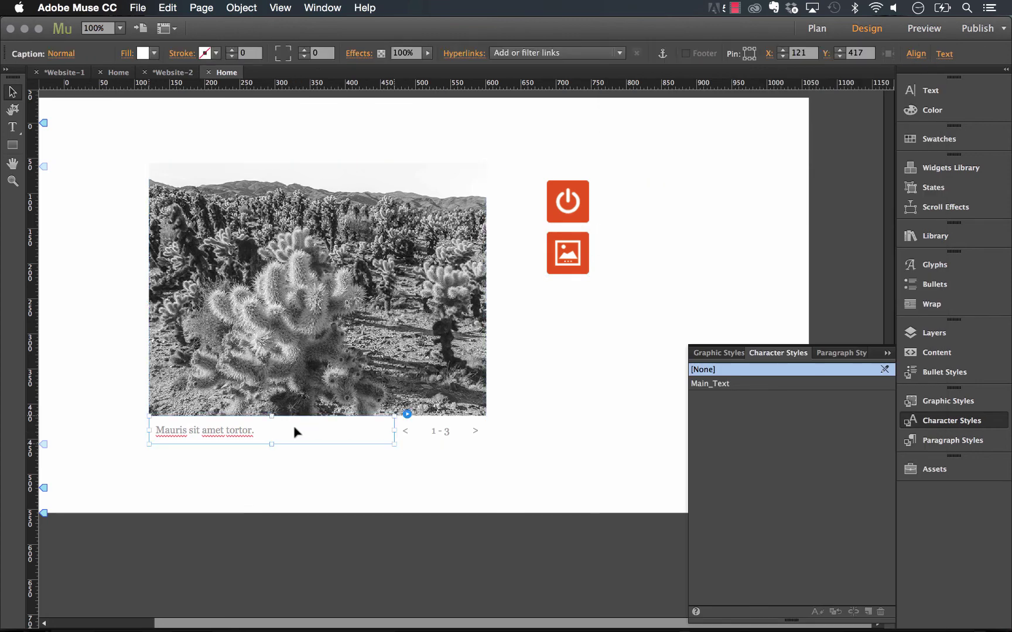
click(152, 54)
click(308, 73)
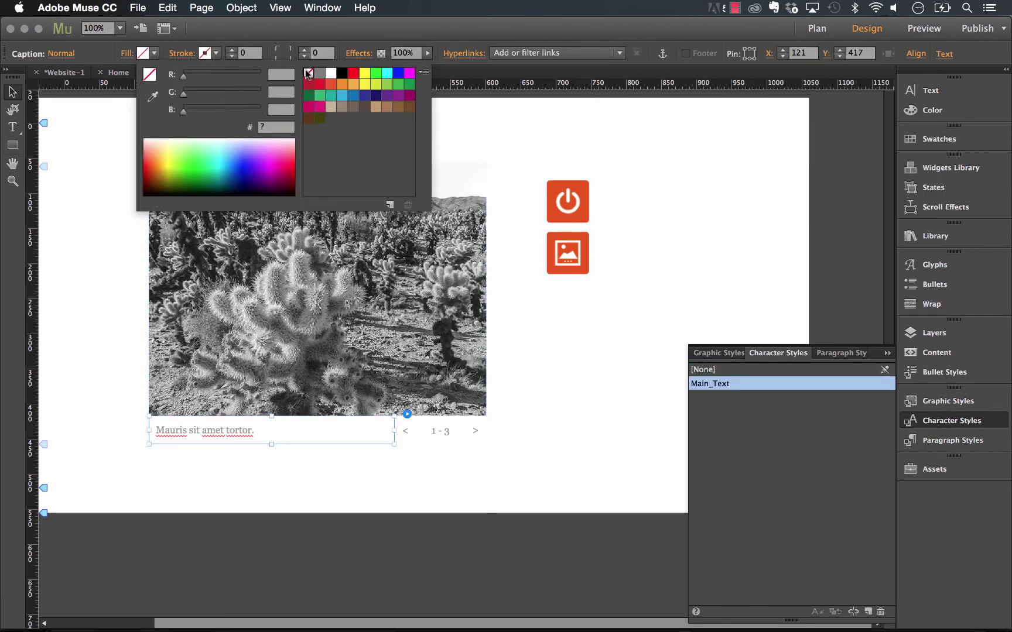
click(479, 143)
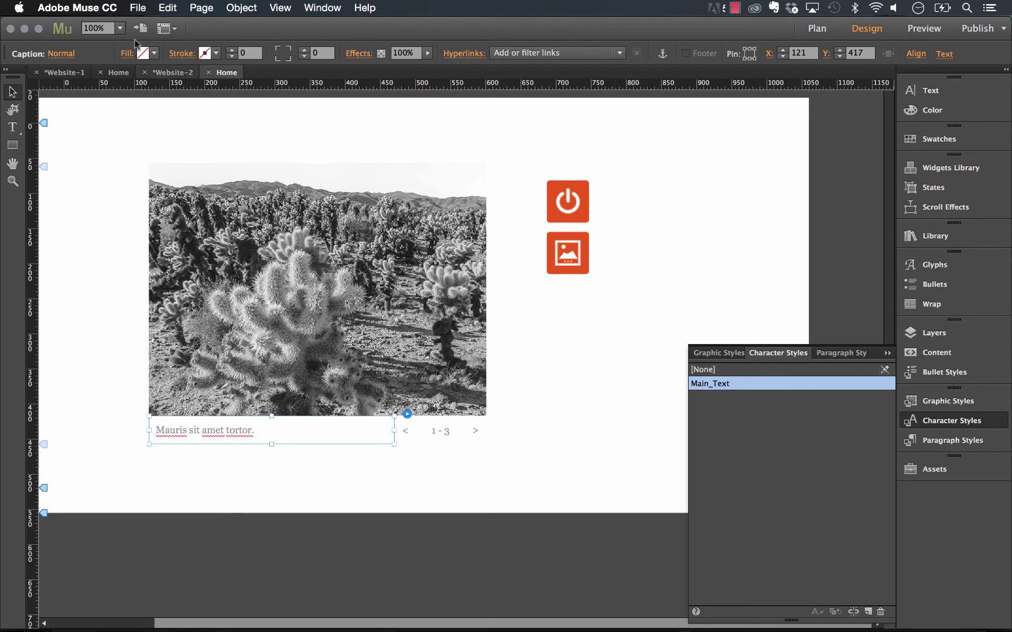
Preview the page in the browser, reload it to replay the slide and caption animations, and close the preview tab
click(137, 7)
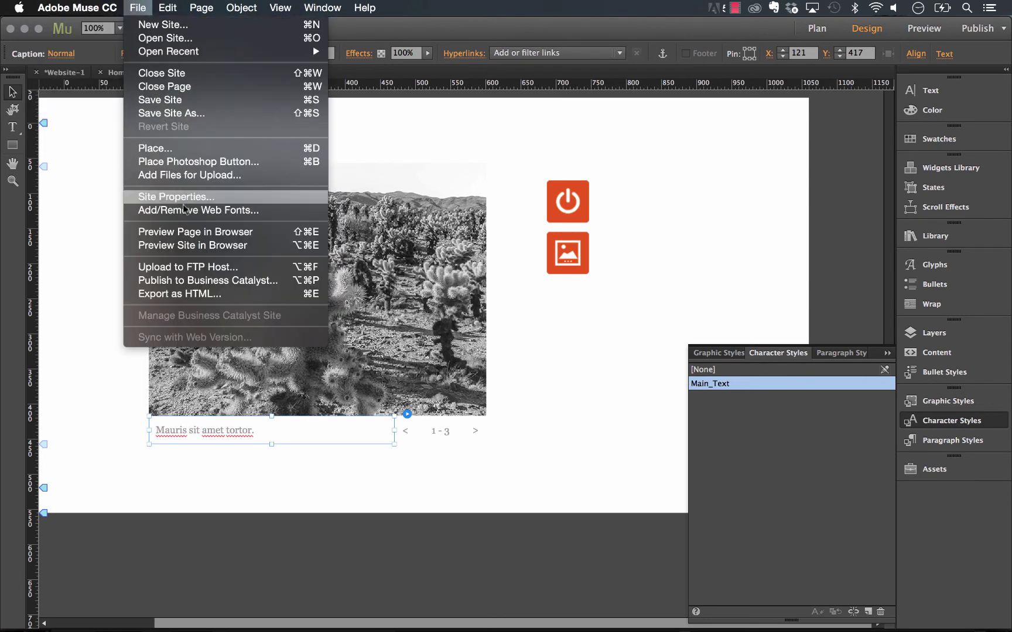
click(193, 232)
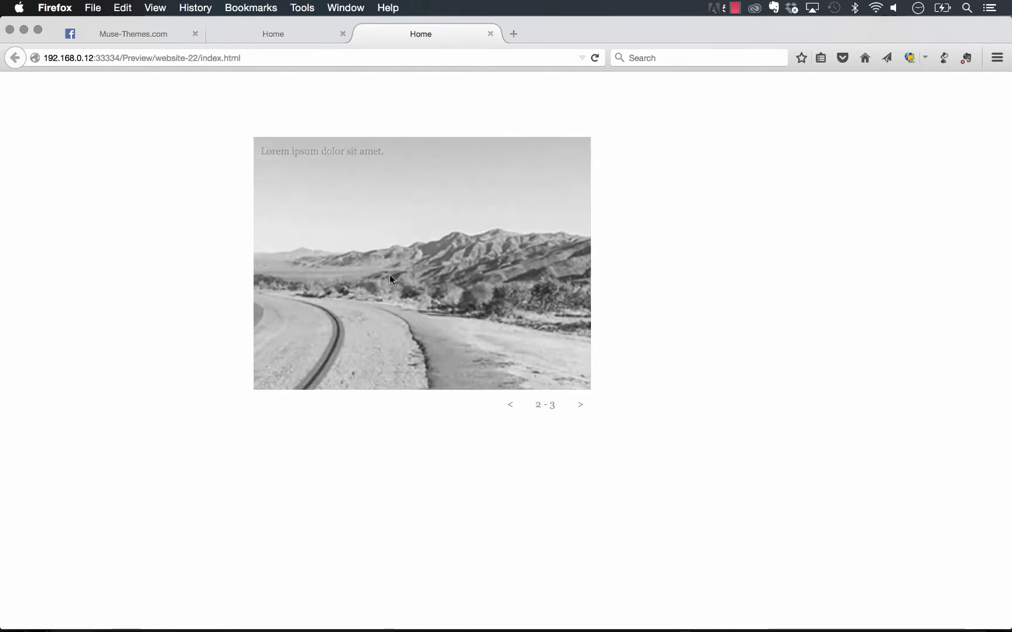
key(super+r)
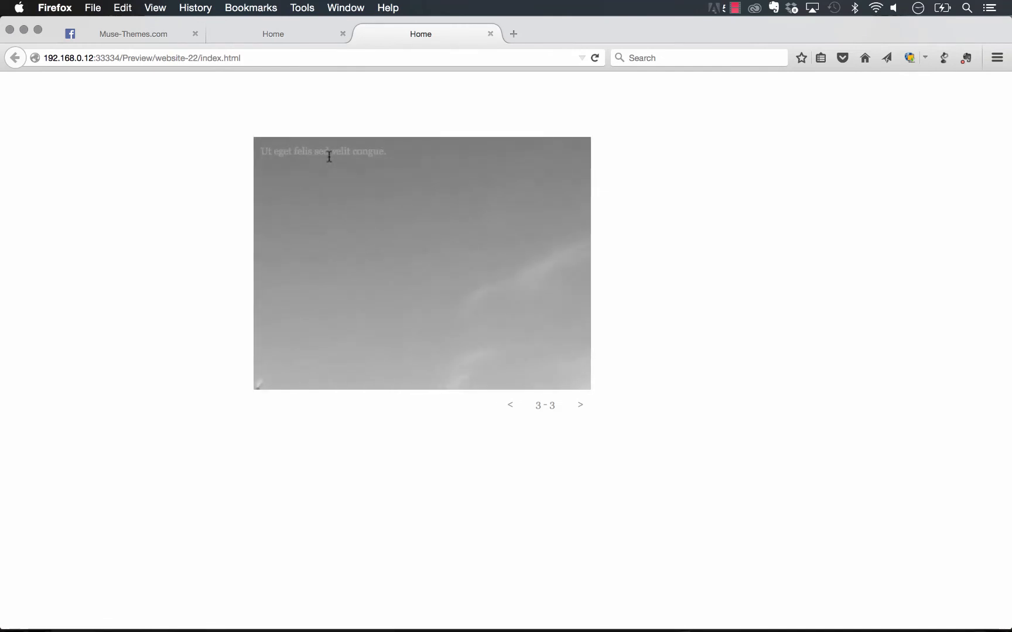
click(490, 33)
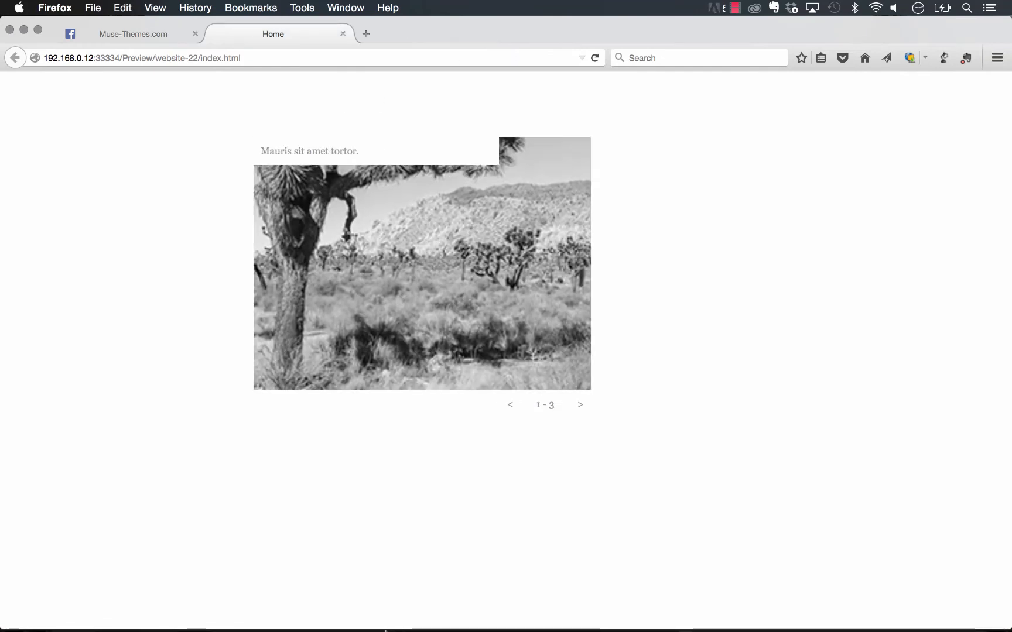
Back in Adobe Muse, duplicate the Individual Slide Animation widget directly below the original, check the copy's options and deselect it
mouse_move(381, 615)
click(270, 616)
click(577, 252)
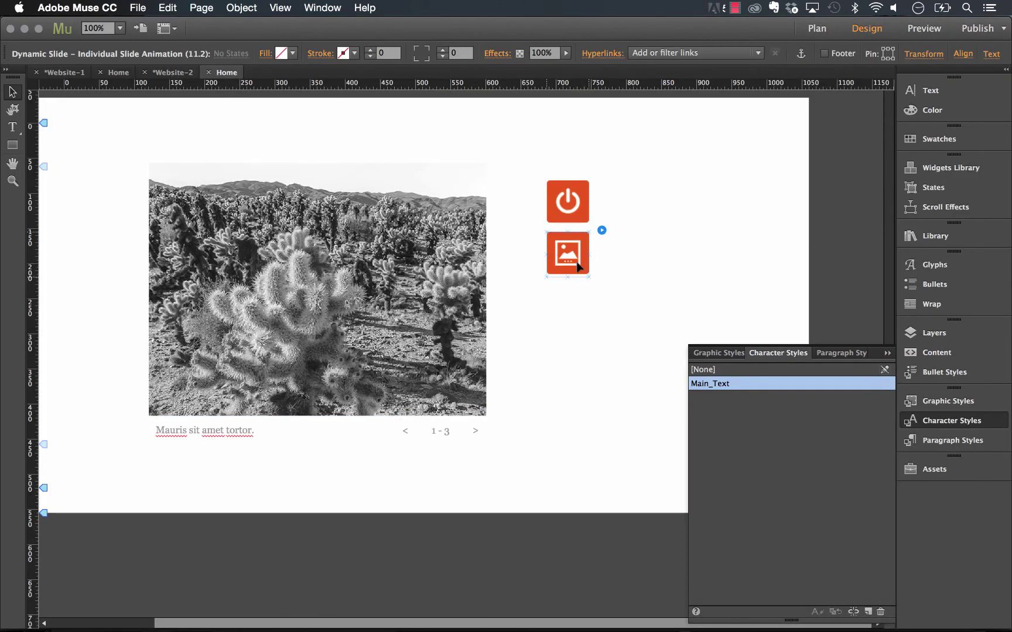
drag(579, 235, 571, 287)
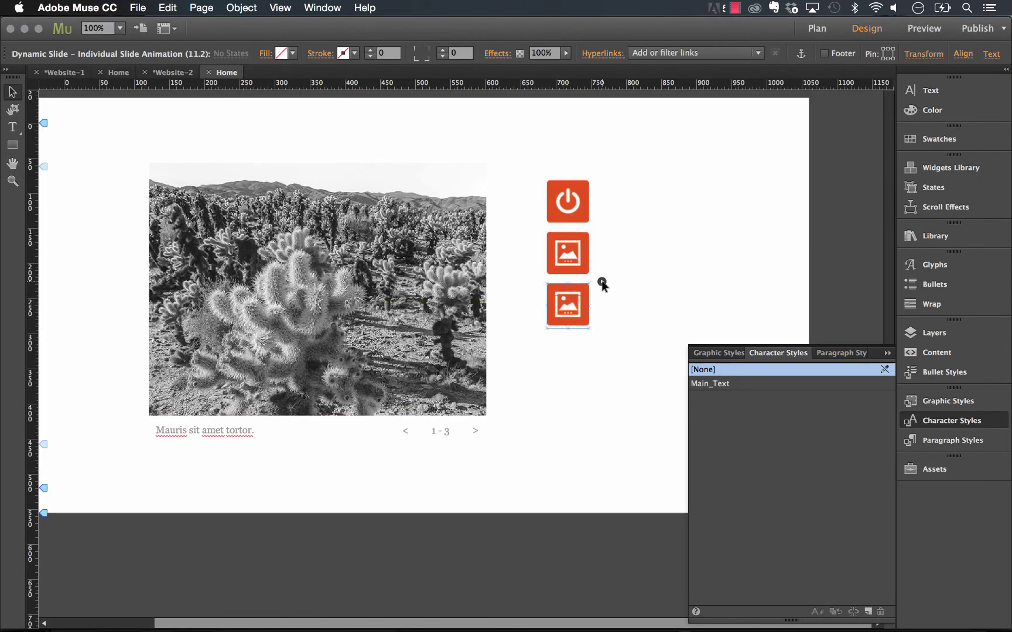
click(602, 283)
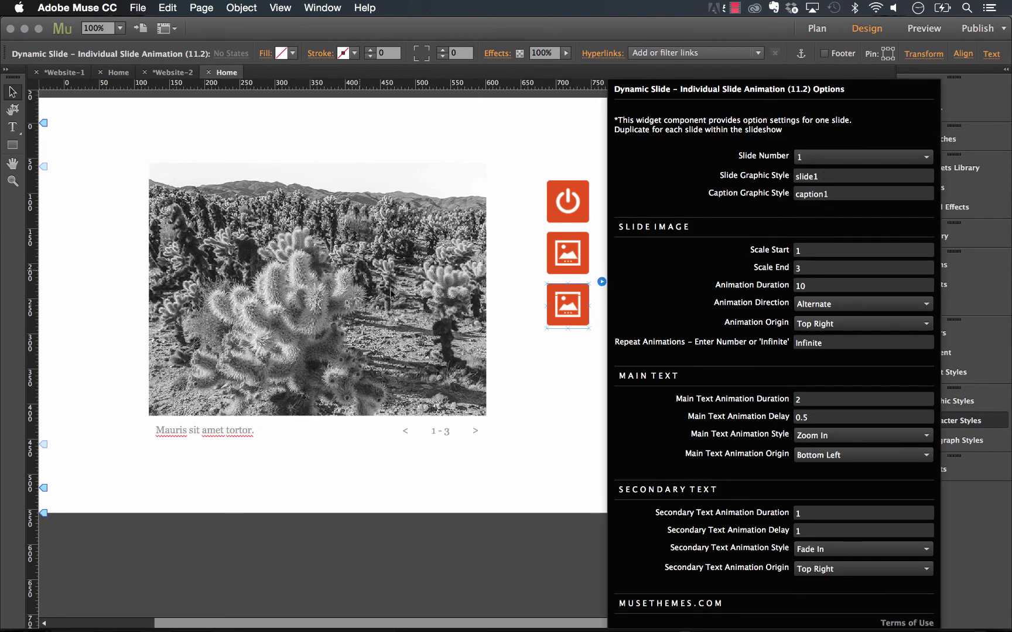
click(508, 409)
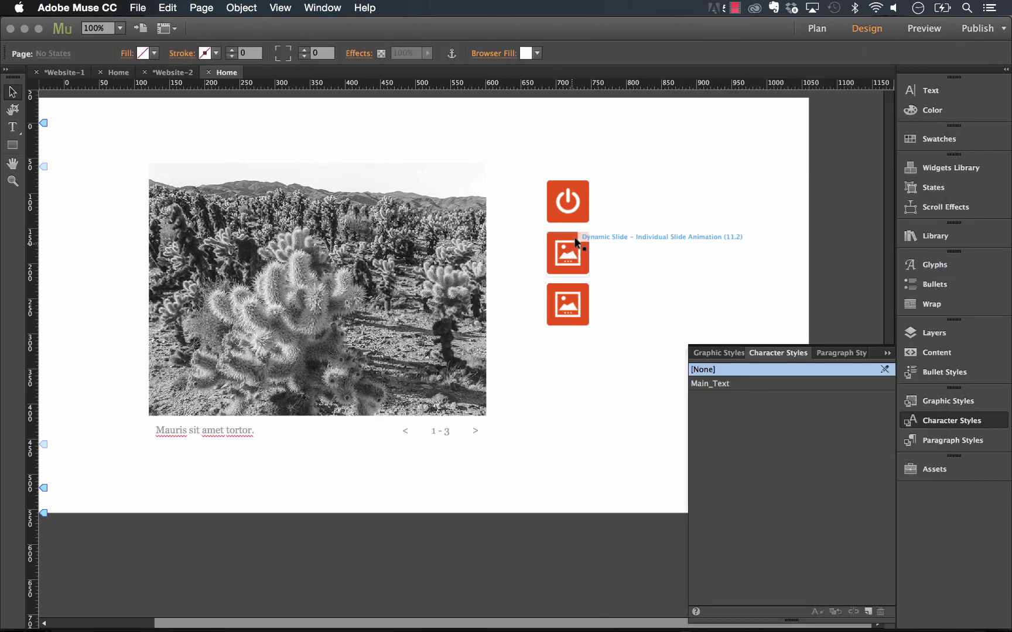
Show the Website-1 Home page with nothing selected, and view the demo linked in the Muse-Themes.com Facebook post in Firefox
click(117, 72)
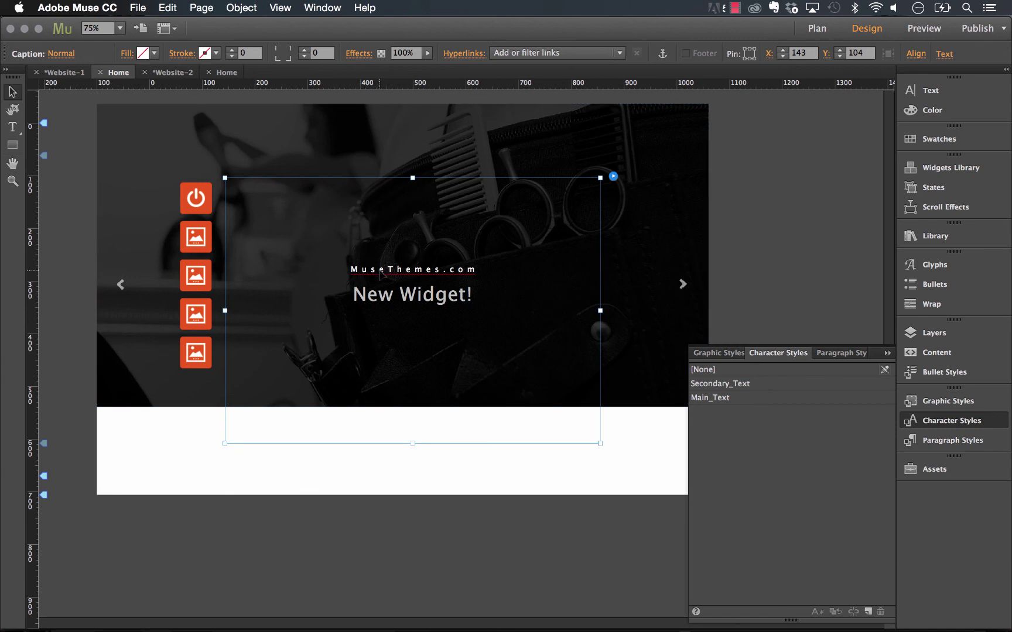
click(740, 219)
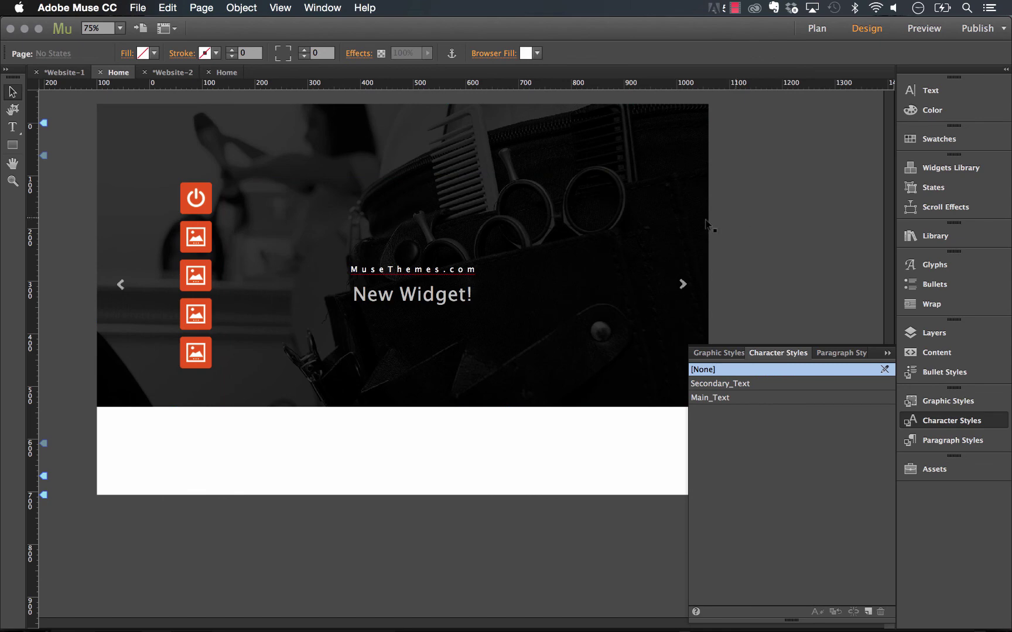
click(187, 620)
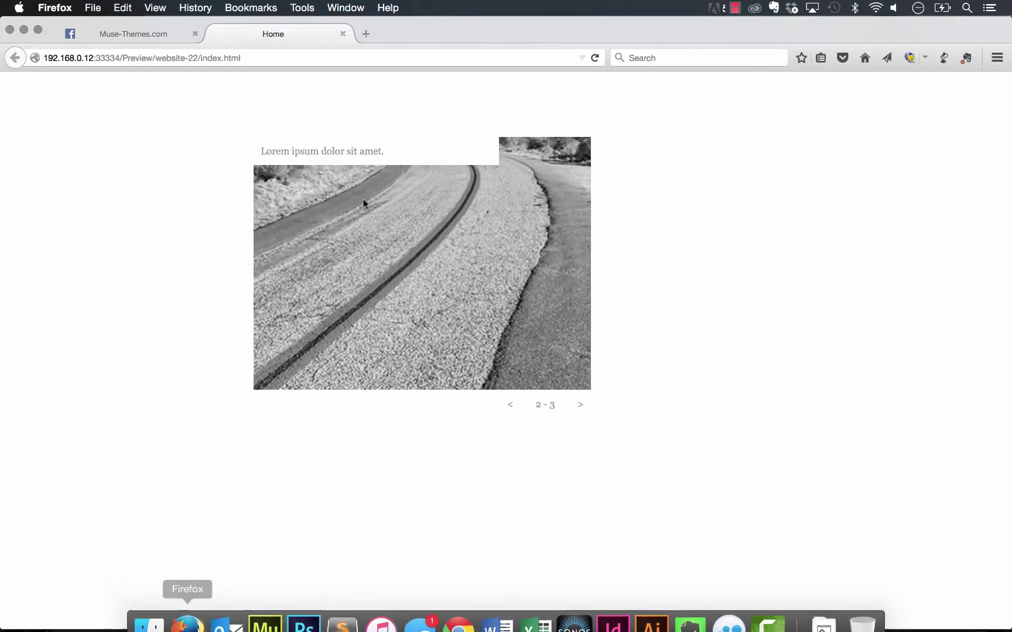
click(168, 33)
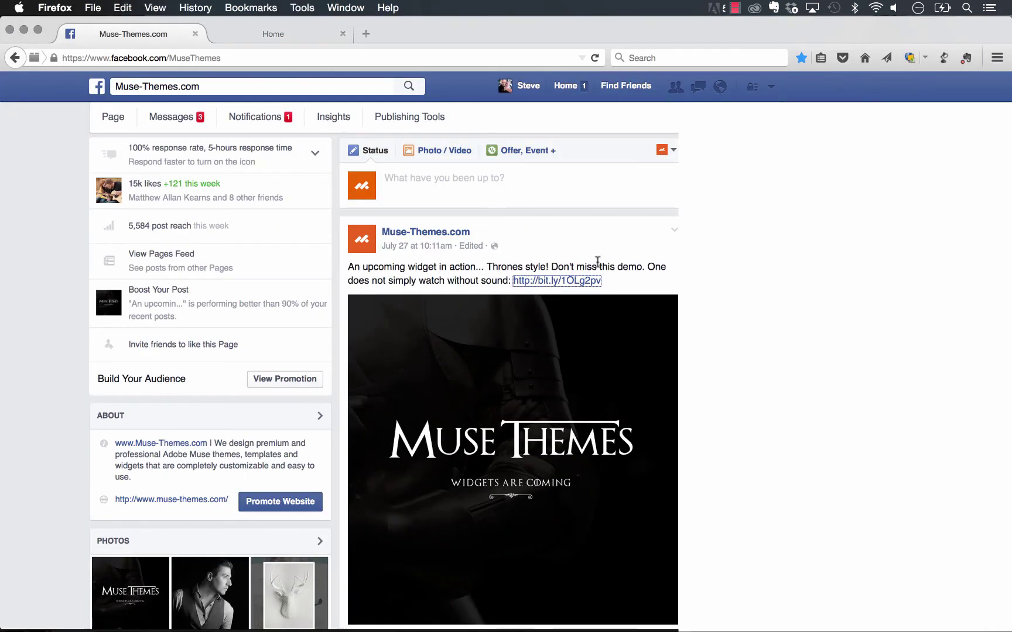
click(582, 283)
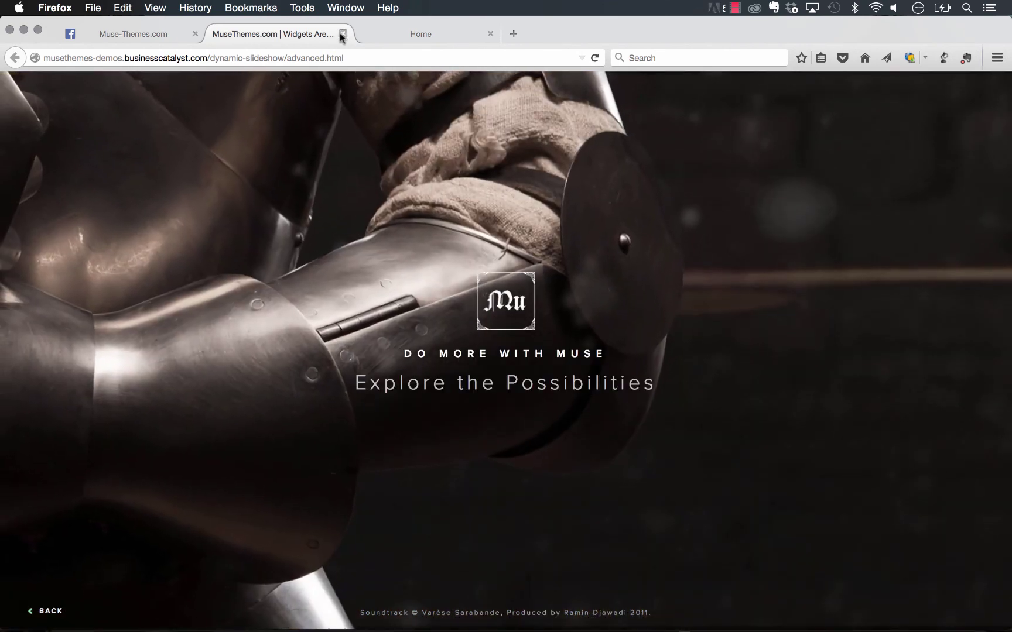
Close the demo tab, look at the slideshow preview again and return to Adobe Muse
click(342, 34)
click(266, 34)
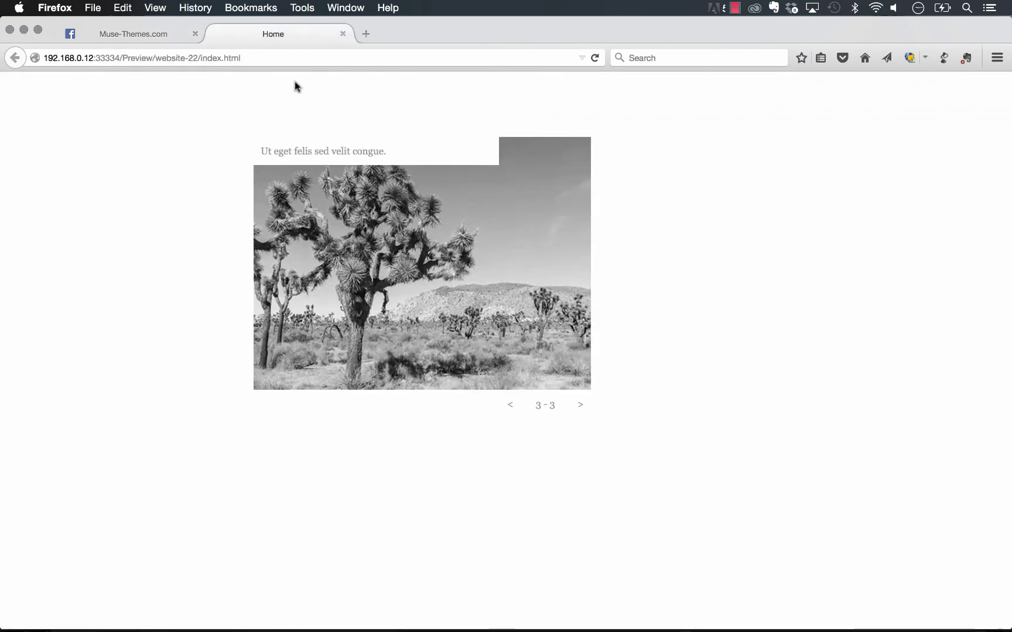
mouse_move(535, 609)
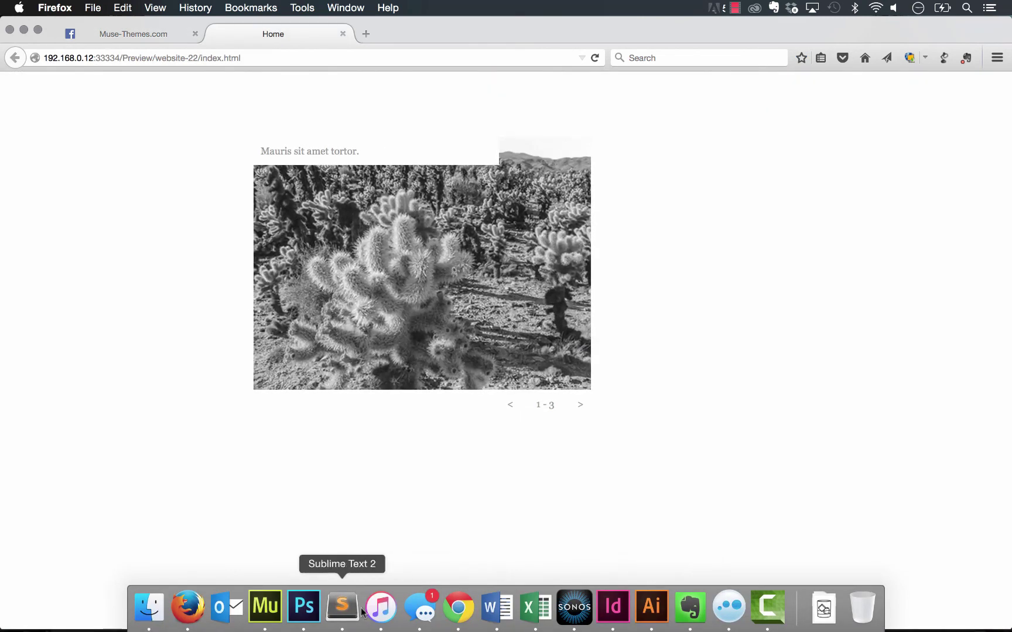
click(265, 607)
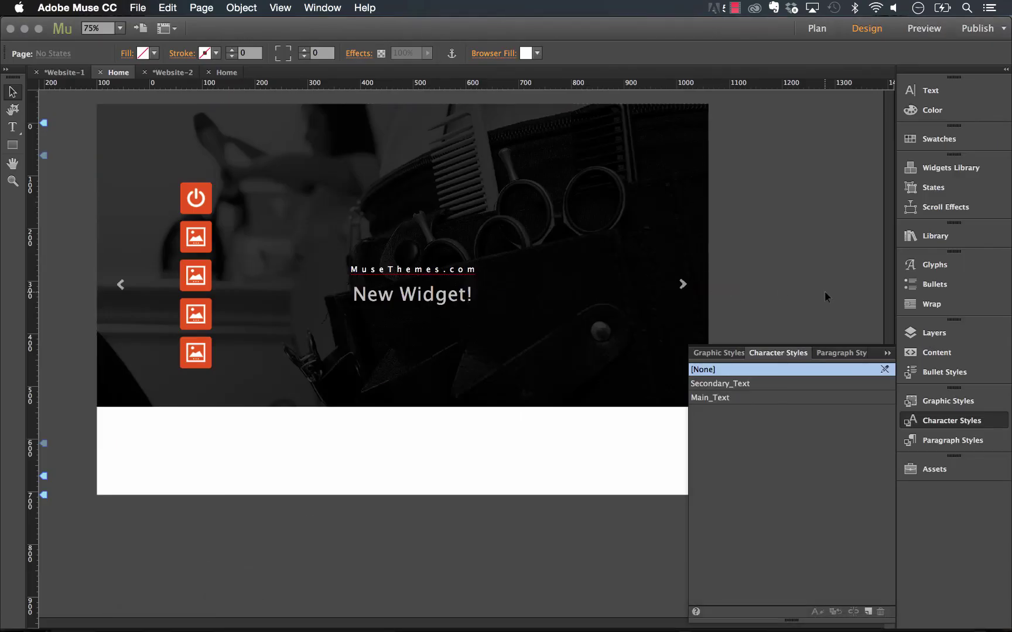